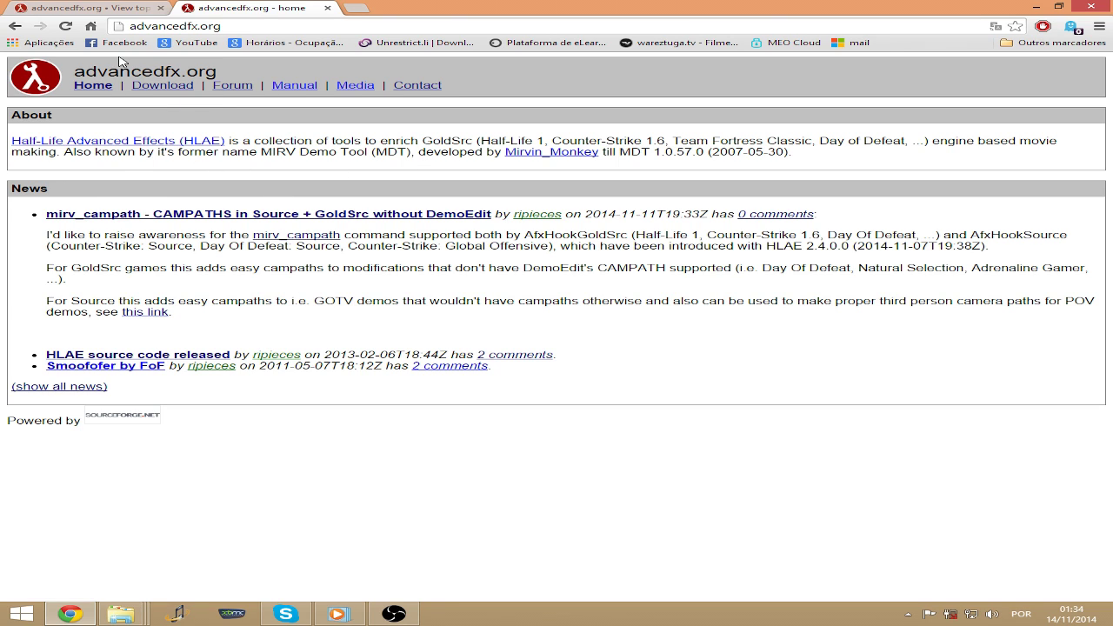
- Look at the HLAE releases on the advancedfx.org download page, then close that page and minimize the browser
{"action": "left_click", "coordinate": [213, 26]}
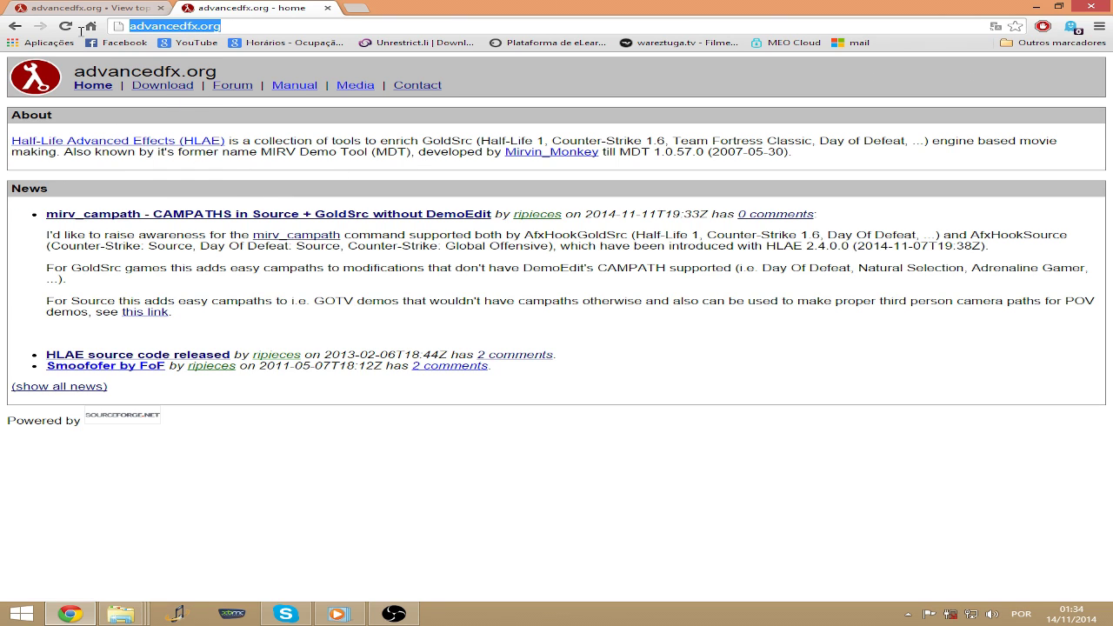
{"action": "left_click", "coordinate": [161, 93]}
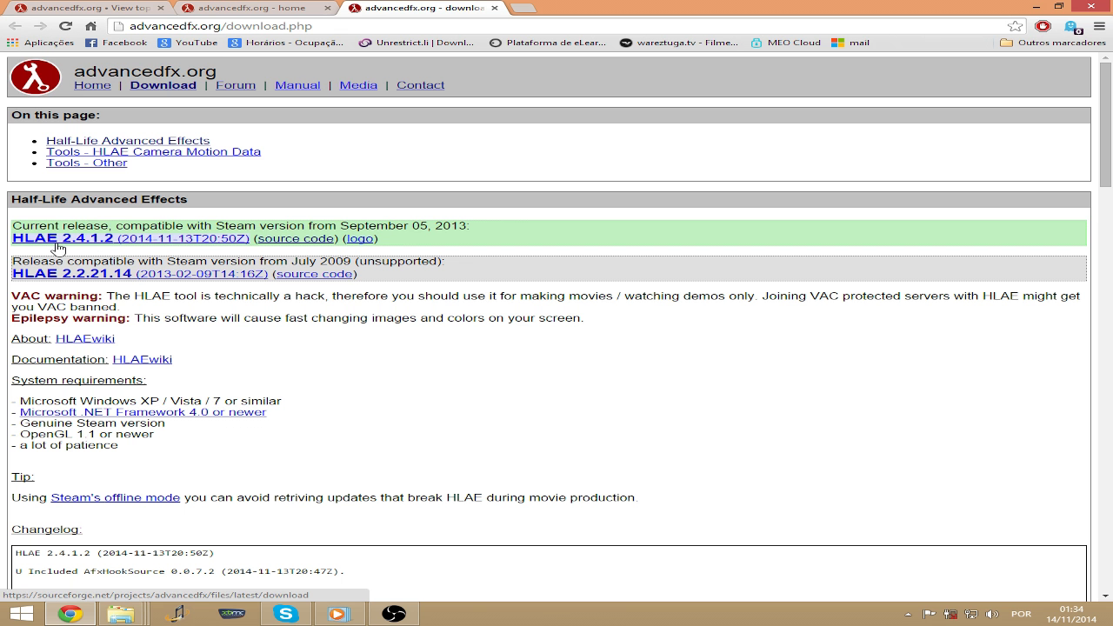
{"action": "middle_click", "coordinate": [419, 7]}
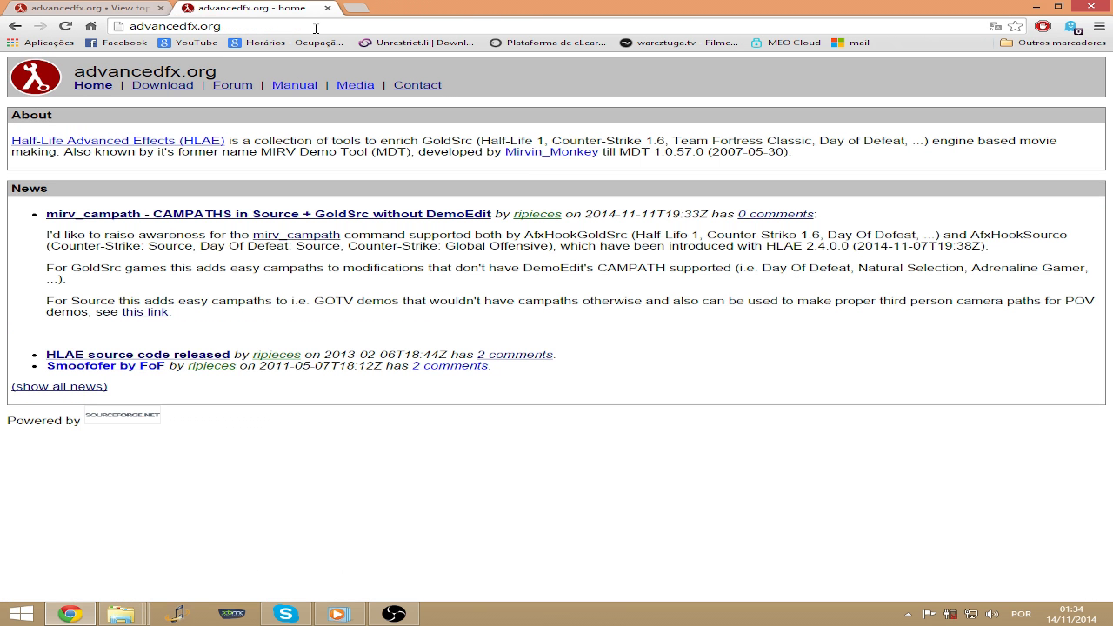
{"action": "left_click", "coordinate": [1033, 6]}
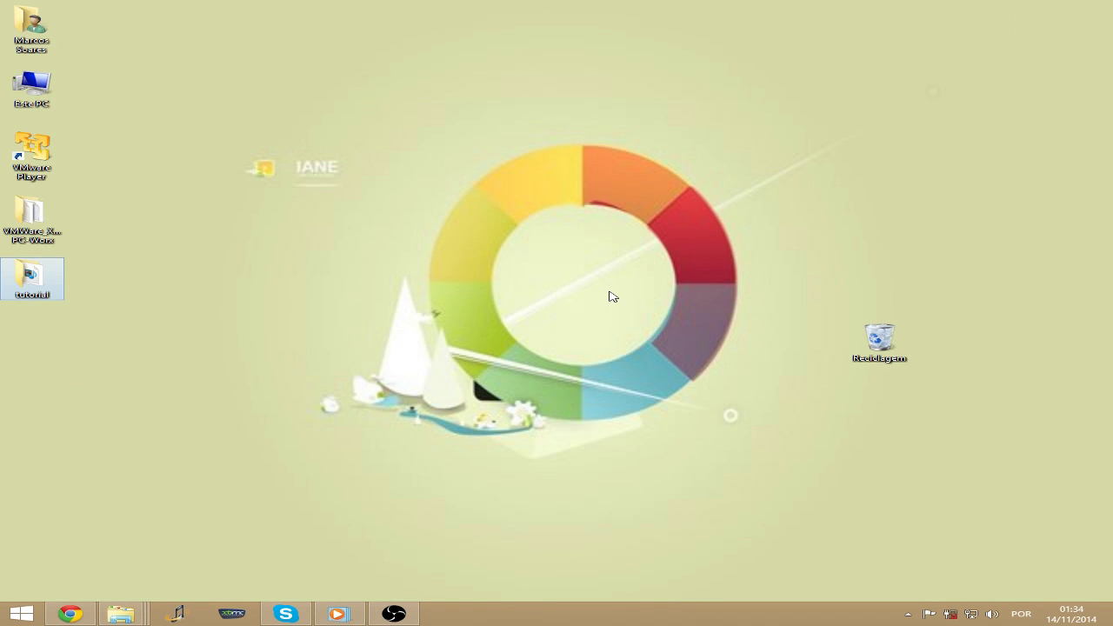
- Launch HLAE.exe from the moviemaking\HLAE folder in the OneDrive favourites and minimize the folder window
{"action": "double_click", "coordinate": [18, 16]}
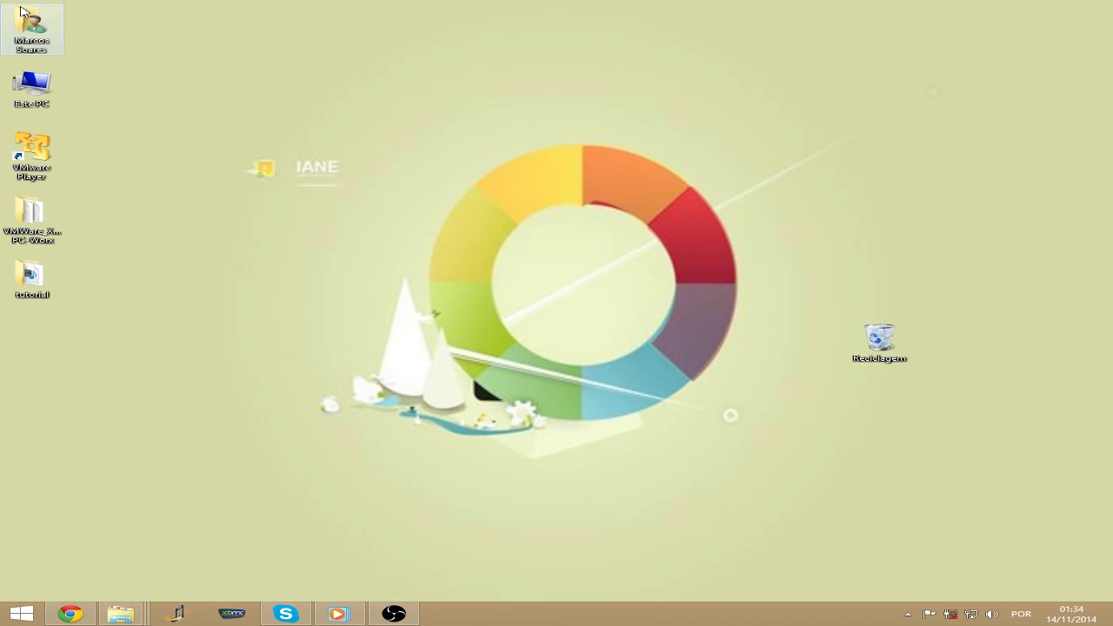
{"action": "double_click", "coordinate": [235, 166]}
{"action": "double_click", "coordinate": [257, 126]}
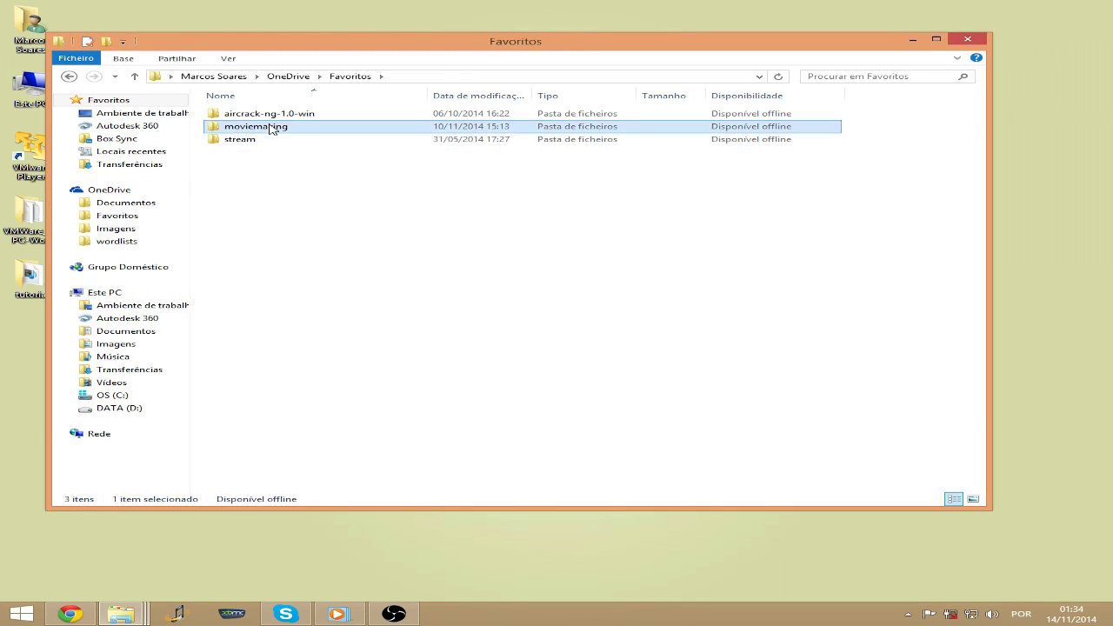
{"action": "double_click", "coordinate": [259, 127]}
{"action": "double_click", "coordinate": [313, 165]}
{"action": "double_click", "coordinate": [380, 215]}
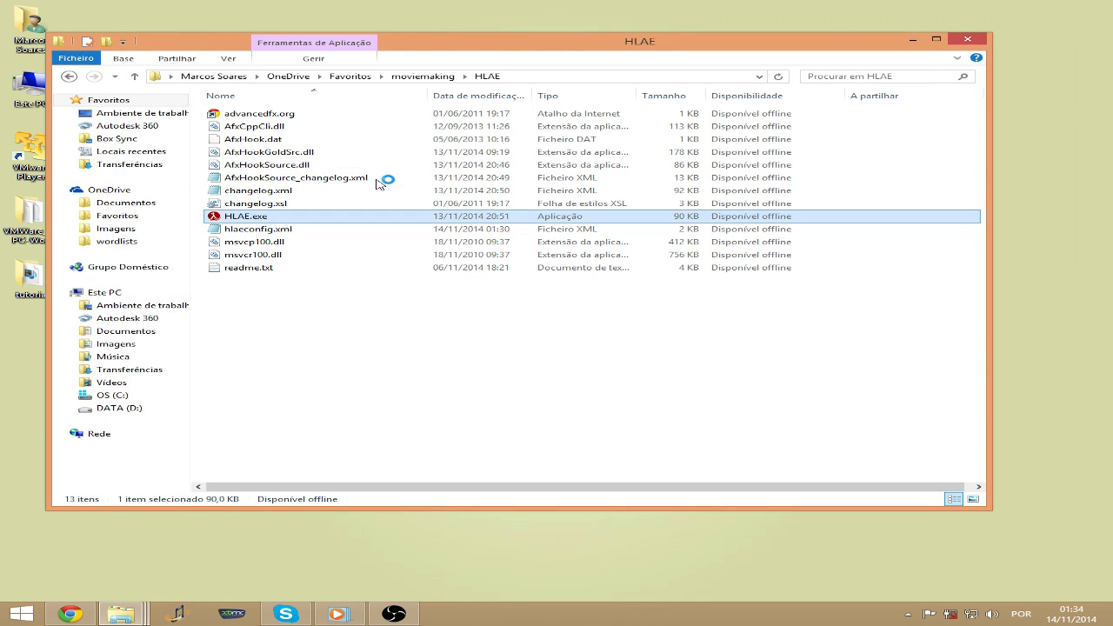
{"action": "left_click", "coordinate": [910, 40]}
- Open the Custom Loader in Half-Life Advanced Effects
{"action": "left_click", "coordinate": [284, 153]}
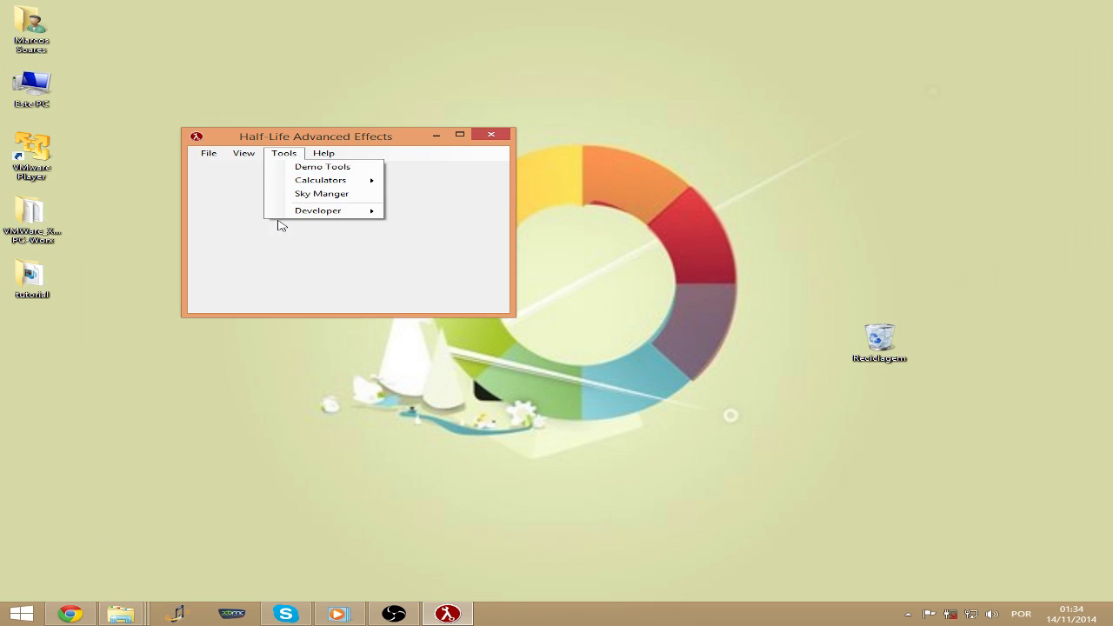
{"action": "left_click", "coordinate": [316, 213]}
{"action": "left_click", "coordinate": [435, 212]}
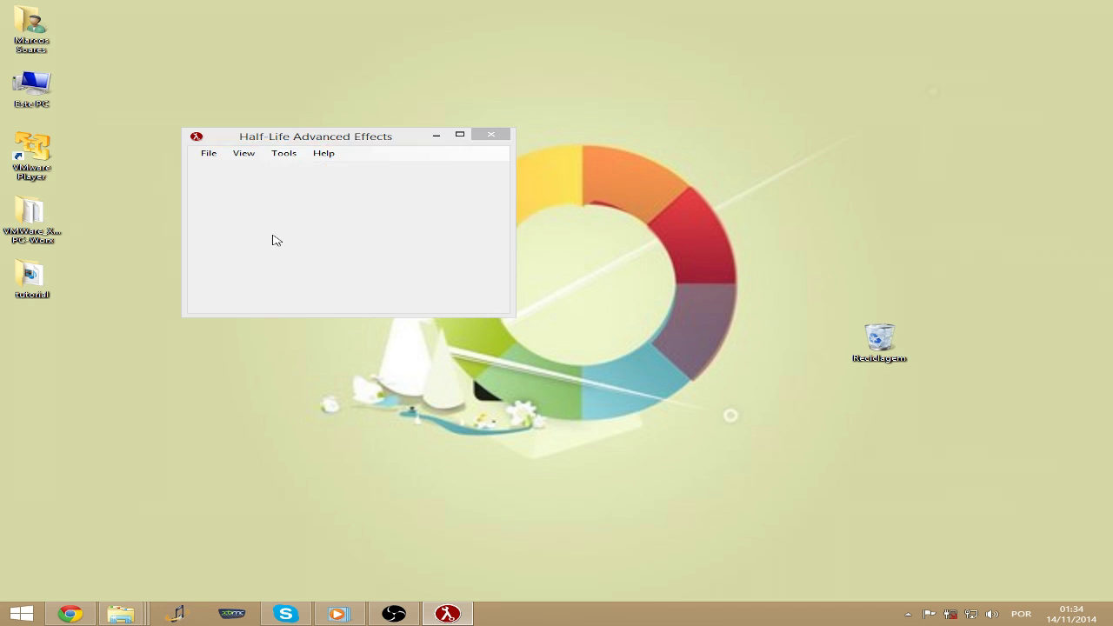
{"action": "left_click", "coordinate": [344, 189]}
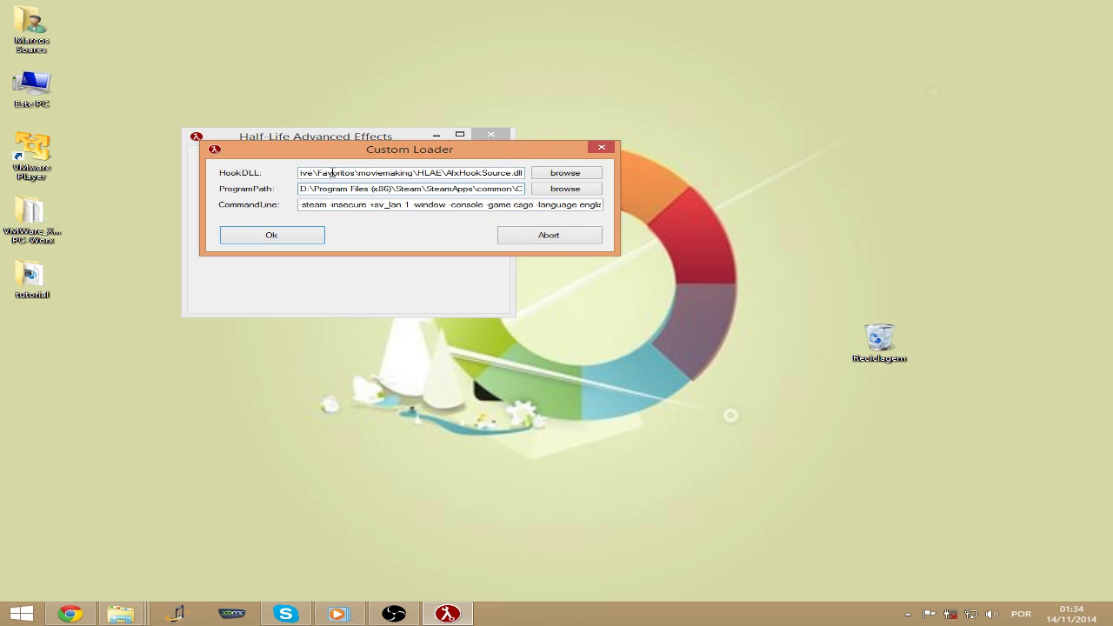
- Browse for the HookDLL file to AfxHookSource.dll in the moviemaking\HLAE folder and cancel the selection
{"action": "left_click_drag", "start_coordinate": [333, 173], "coordinate": [426, 176]}
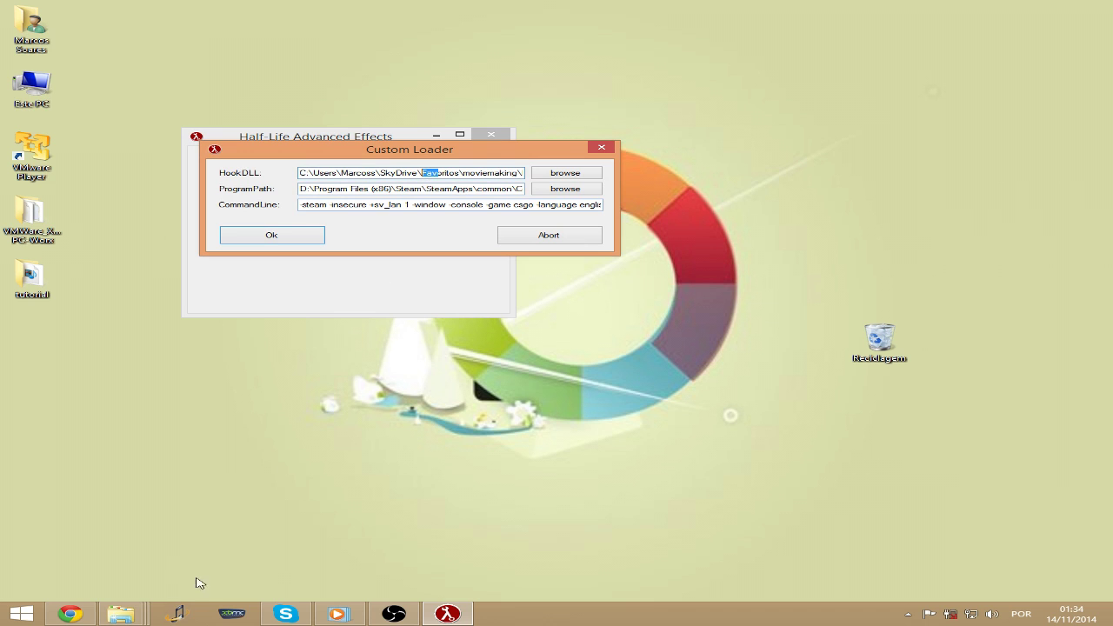
{"action": "left_click", "coordinate": [141, 610]}
{"action": "left_click", "coordinate": [565, 173]}
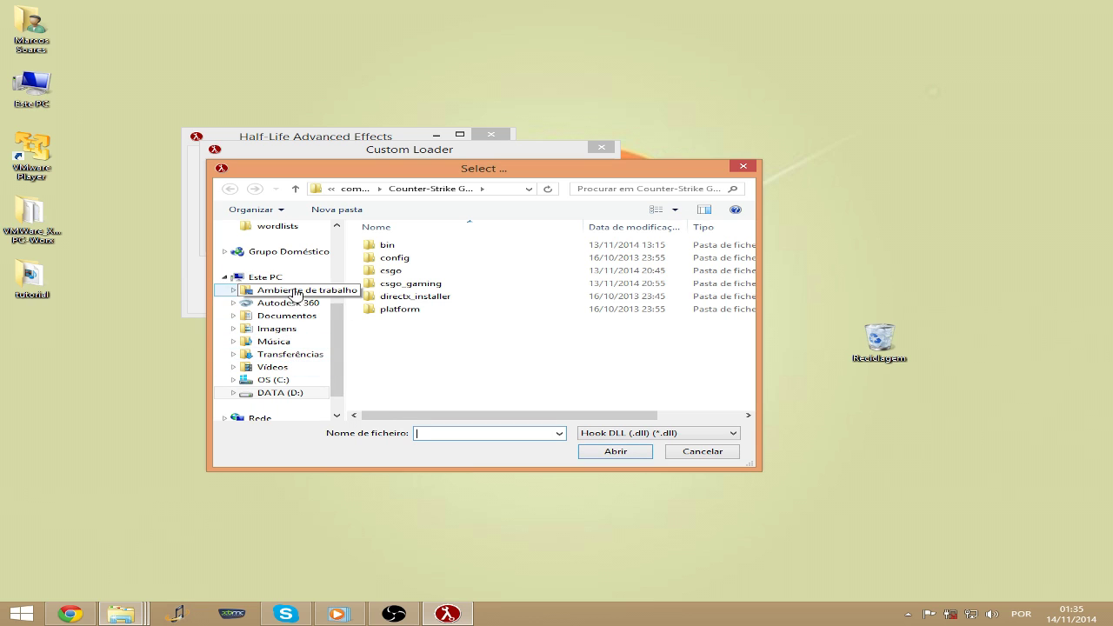
{"action": "left_click", "coordinate": [287, 354]}
{"action": "scroll", "coordinate": [287, 378], "scroll_direction": "up", "scroll_amount": 5}
{"action": "left_click", "coordinate": [278, 346]}
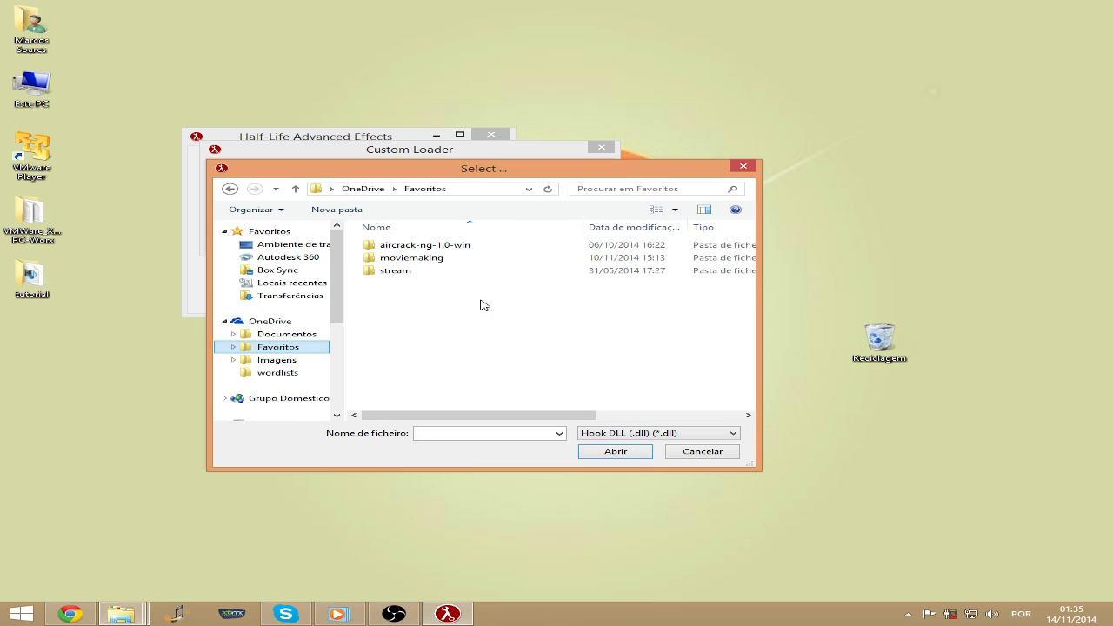
{"action": "double_click", "coordinate": [410, 259]}
{"action": "double_click", "coordinate": [428, 297]}
{"action": "left_click", "coordinate": [426, 284]}
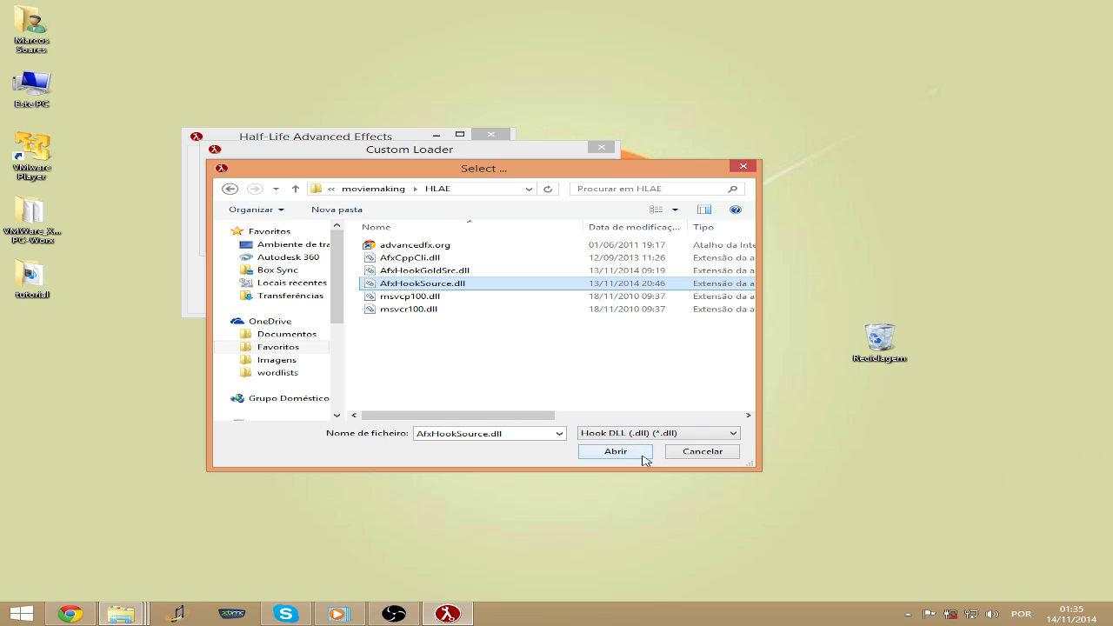
{"action": "left_click", "coordinate": [689, 456]}
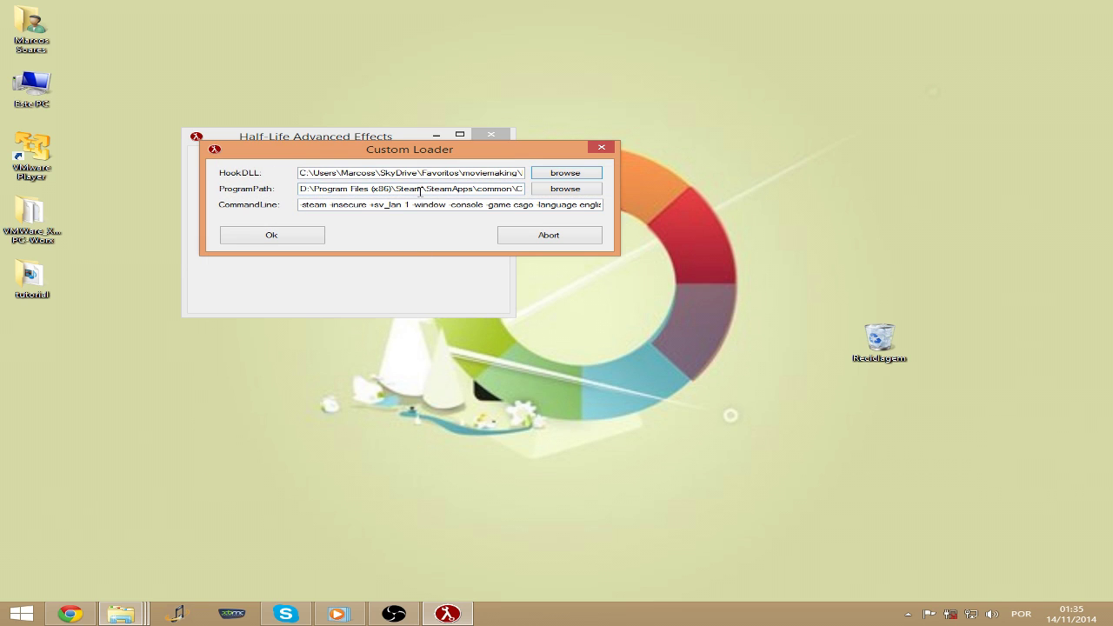
- Check that the ProgramPath points to csgo.exe in the Counter-Strike Global Offensive folder
{"action": "left_click_drag", "start_coordinate": [420, 191], "coordinate": [531, 189]}
{"action": "left_click", "coordinate": [492, 190]}
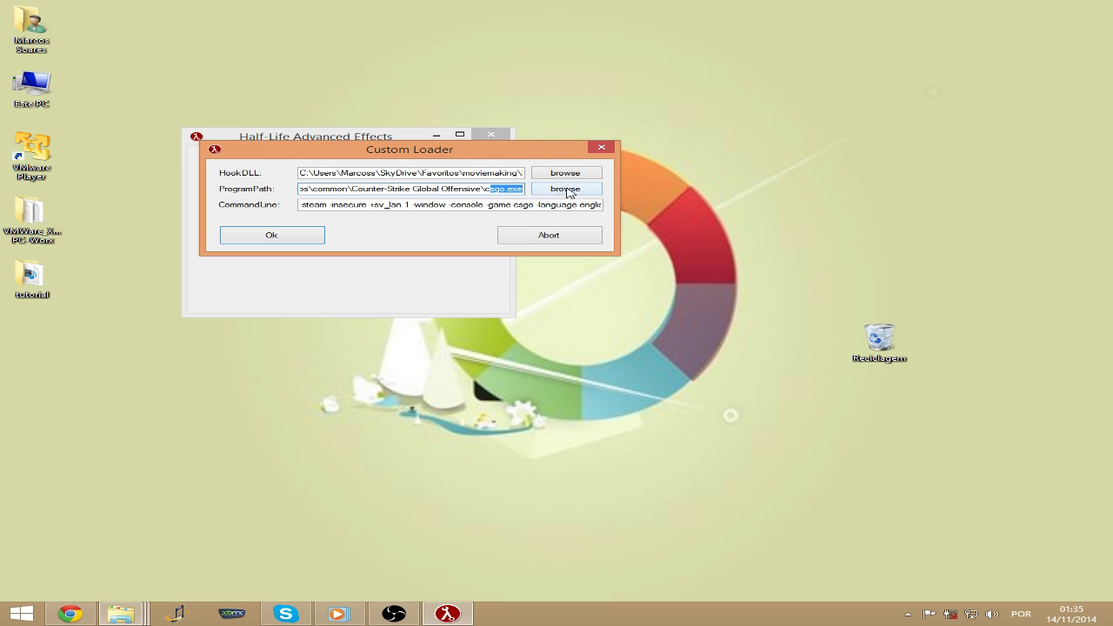
{"action": "left_click_drag", "start_coordinate": [431, 191], "coordinate": [497, 191]}
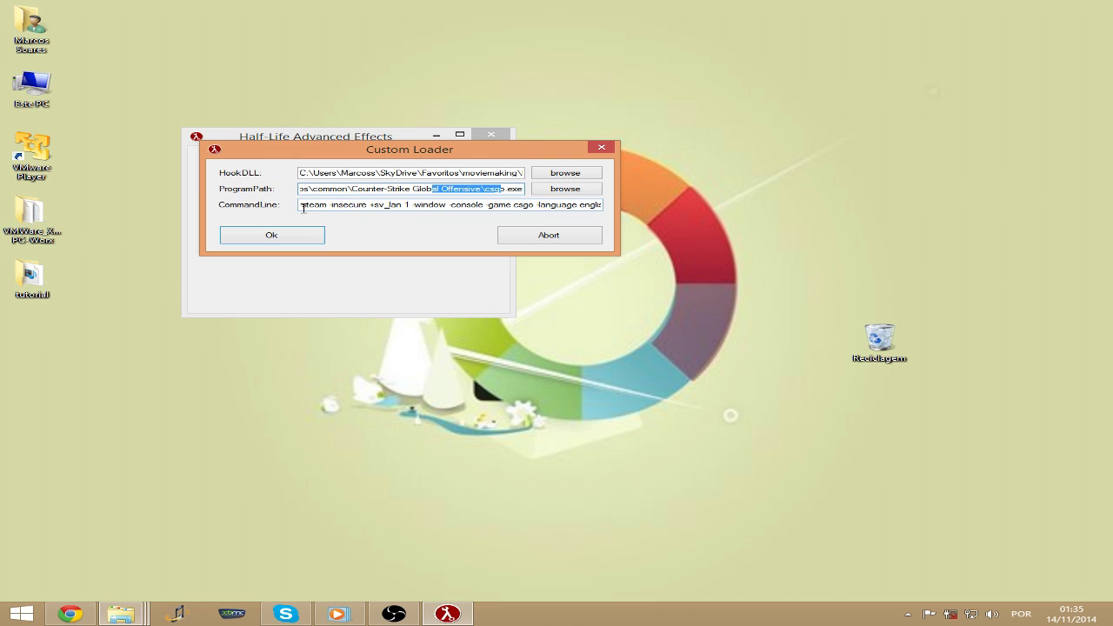
- Review the -steam, -insecure and +sv_lan 1 launch parameters and start the game with the custom loader settings
{"action": "left_click_drag", "start_coordinate": [303, 207], "coordinate": [406, 207]}
{"action": "left_click", "coordinate": [386, 205]}
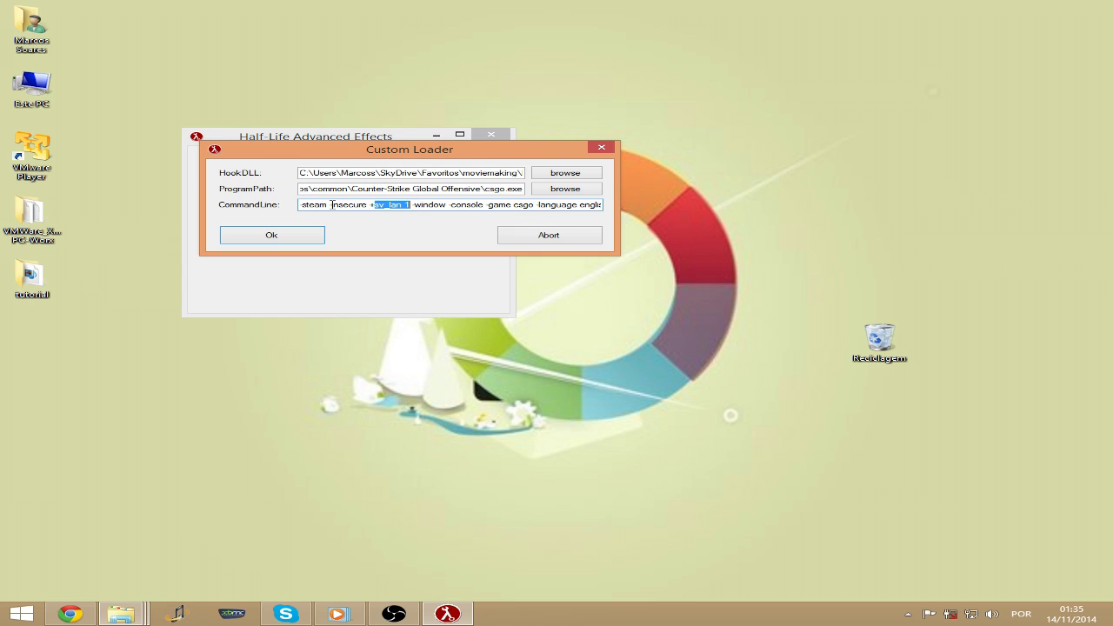
{"action": "left_click_drag", "start_coordinate": [330, 207], "coordinate": [372, 207]}
{"action": "left_click", "coordinate": [398, 206]}
{"action": "left_click", "coordinate": [290, 236]}
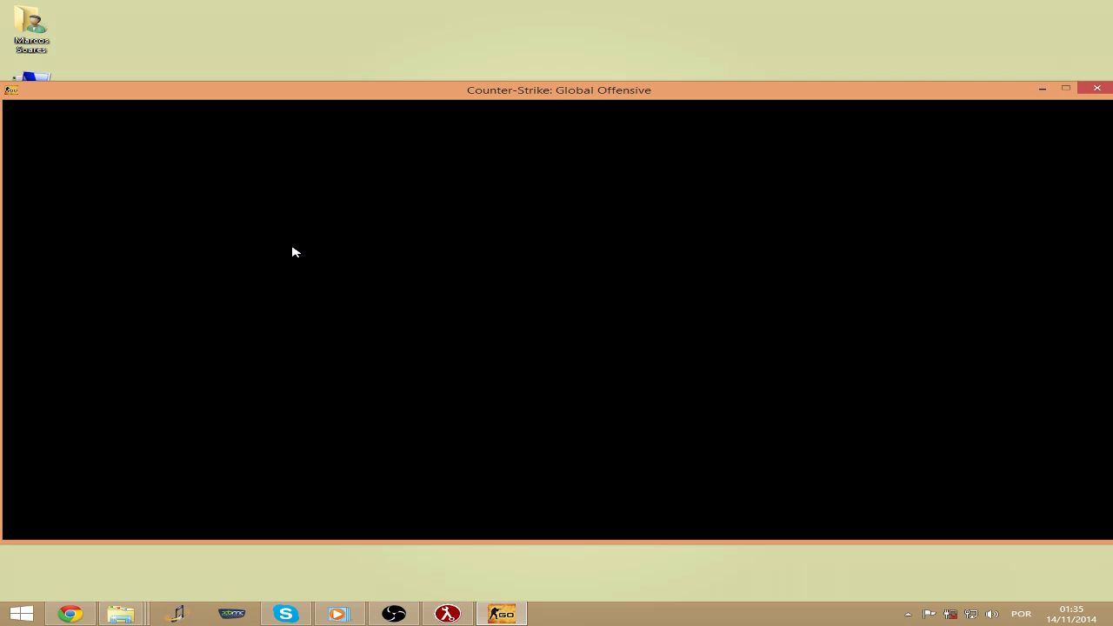
- Bring up the demo playback controls with the console command demoui and load a match730 demo file
{"action": "type", "text": "de"}
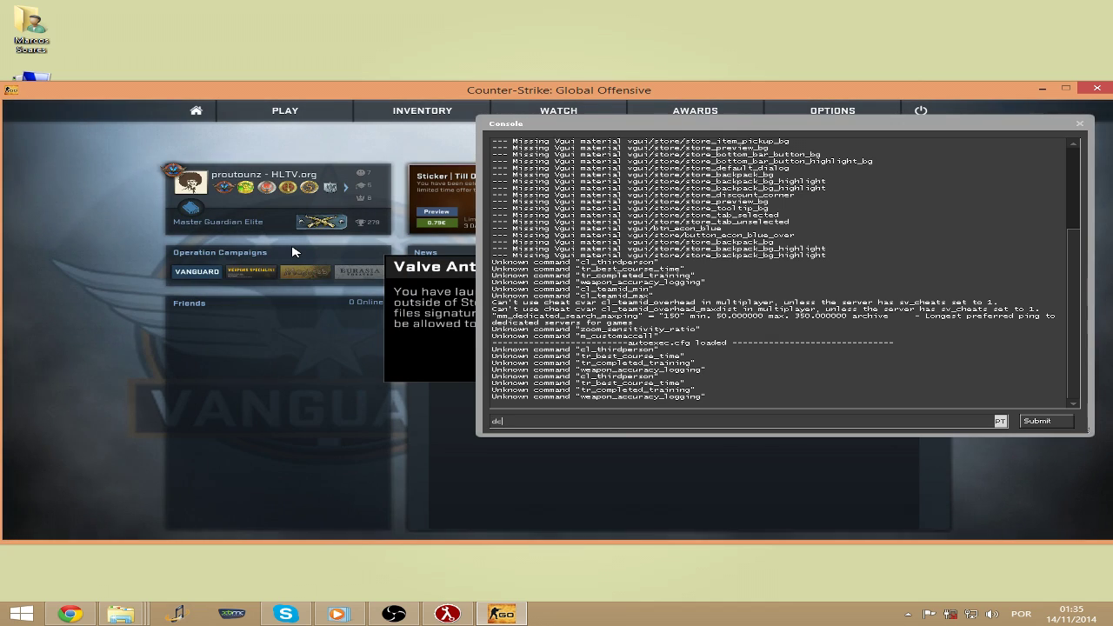
{"action": "type", "text": "moui"}
{"action": "key", "text": "Return"}
{"action": "left_click", "coordinate": [36, 407]}
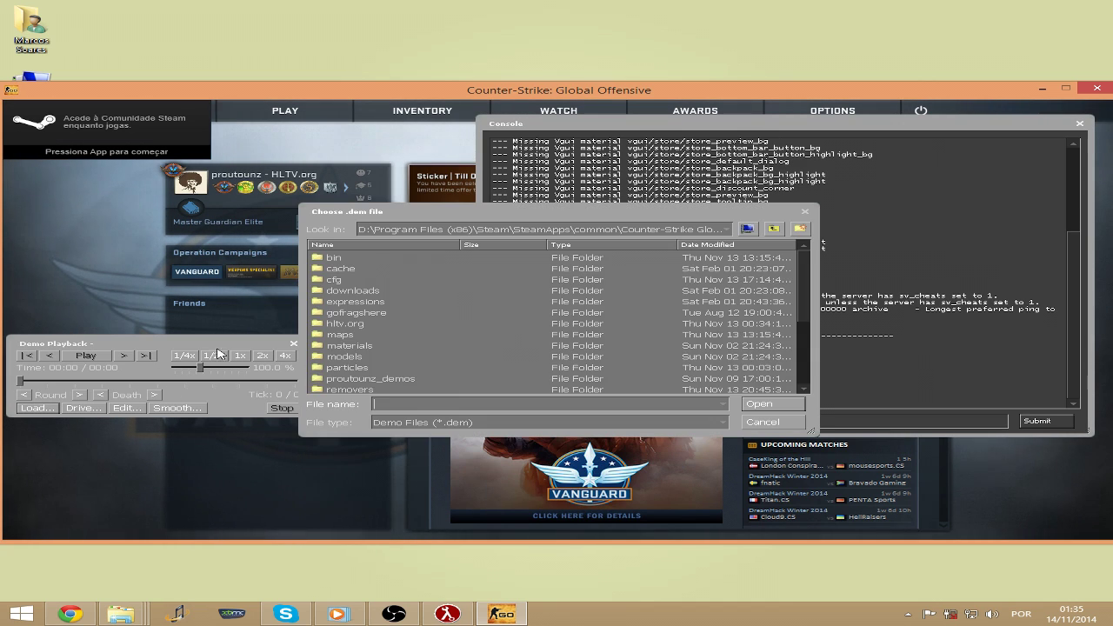
{"action": "double_click", "coordinate": [546, 378]}
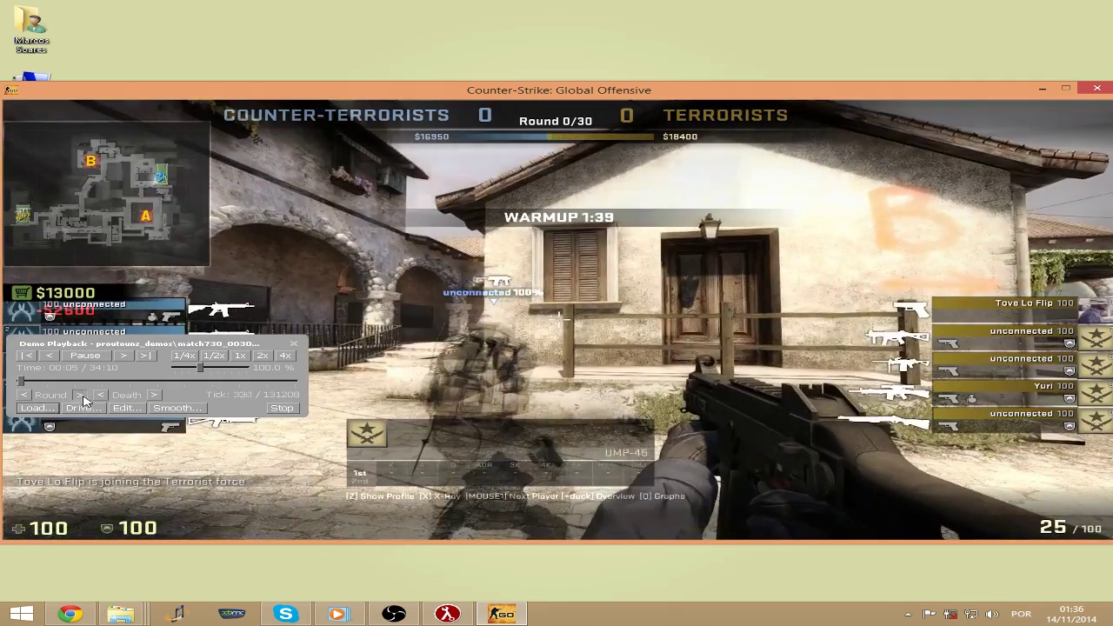
- Skip the demo forward to round 5 and follow the last Counter-Terrorist player in the list, hiding the playback controls
{"action": "left_click", "coordinate": [80, 395]}
{"action": "left_click", "coordinate": [79, 394]}
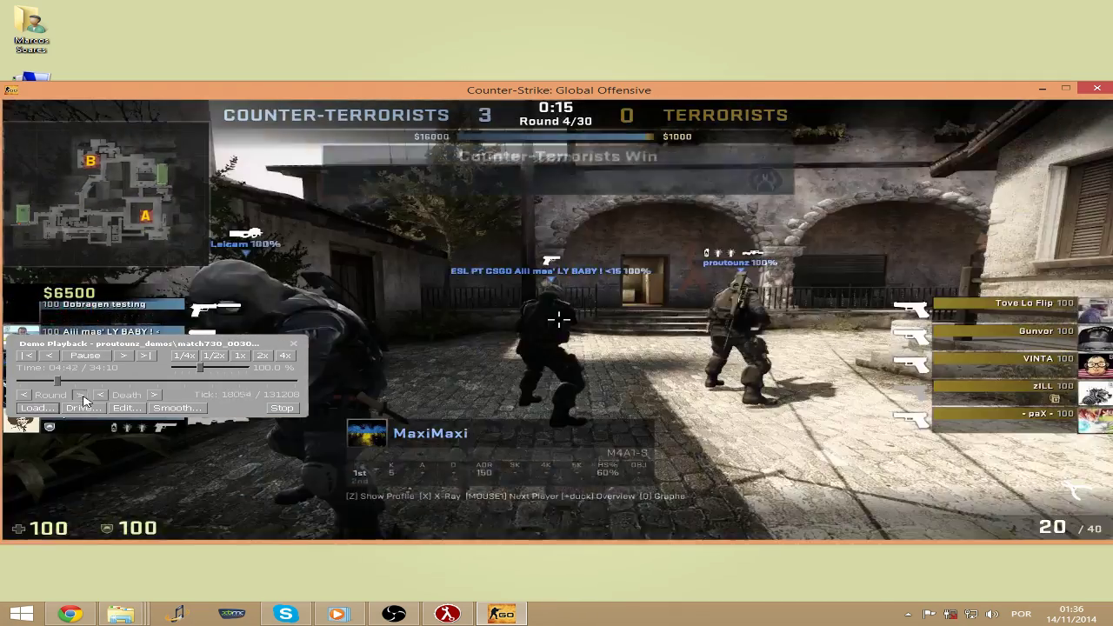
{"action": "left_click", "coordinate": [80, 395]}
{"action": "key", "text": "shift+F2"}
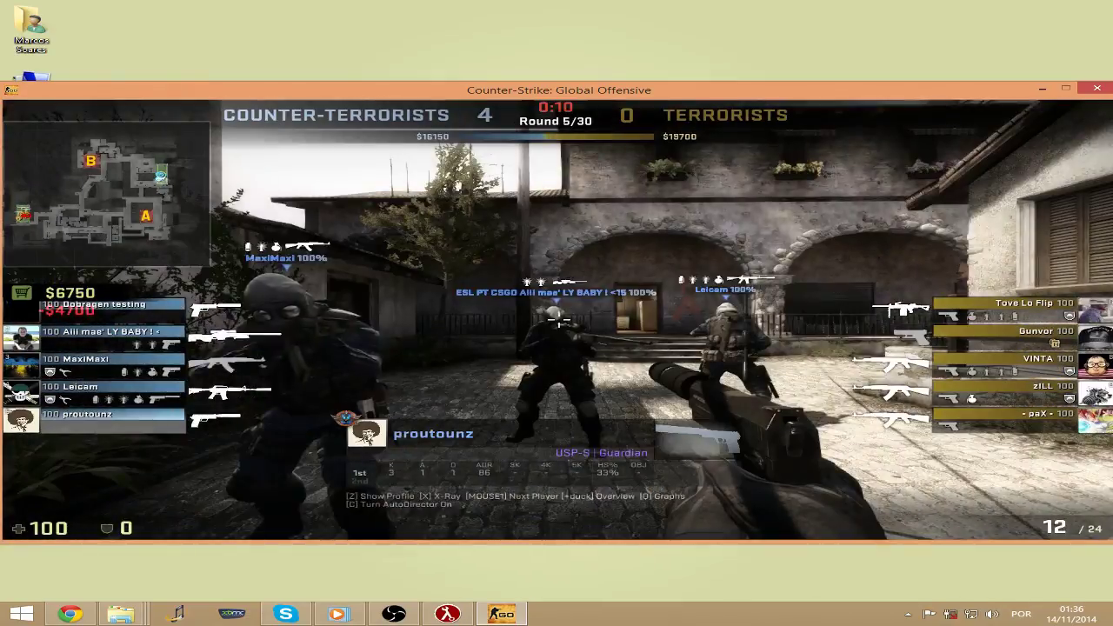
- Show the demo playback controls again, move them clear of the player lists and skip forward to round 11
{"action": "key", "text": "shift+F2"}
{"action": "left_click_drag", "start_coordinate": [195, 334], "coordinate": [817, 475]}
{"action": "left_click", "coordinate": [690, 527]}
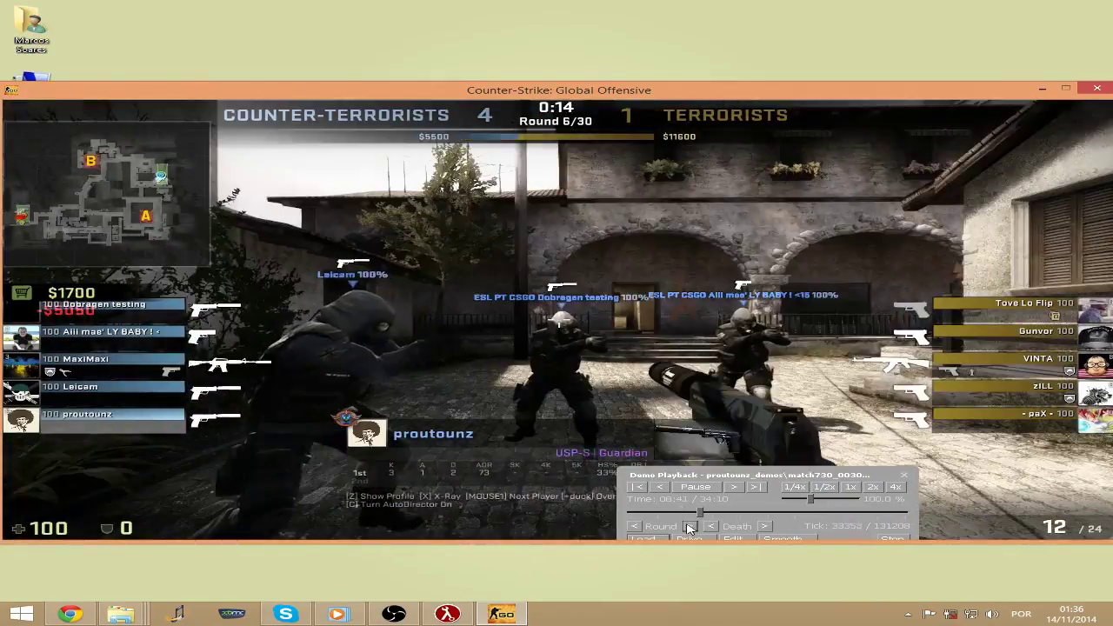
{"action": "left_click", "coordinate": [691, 527]}
{"action": "left_click", "coordinate": [691, 527]}
{"action": "left_click", "coordinate": [690, 527]}
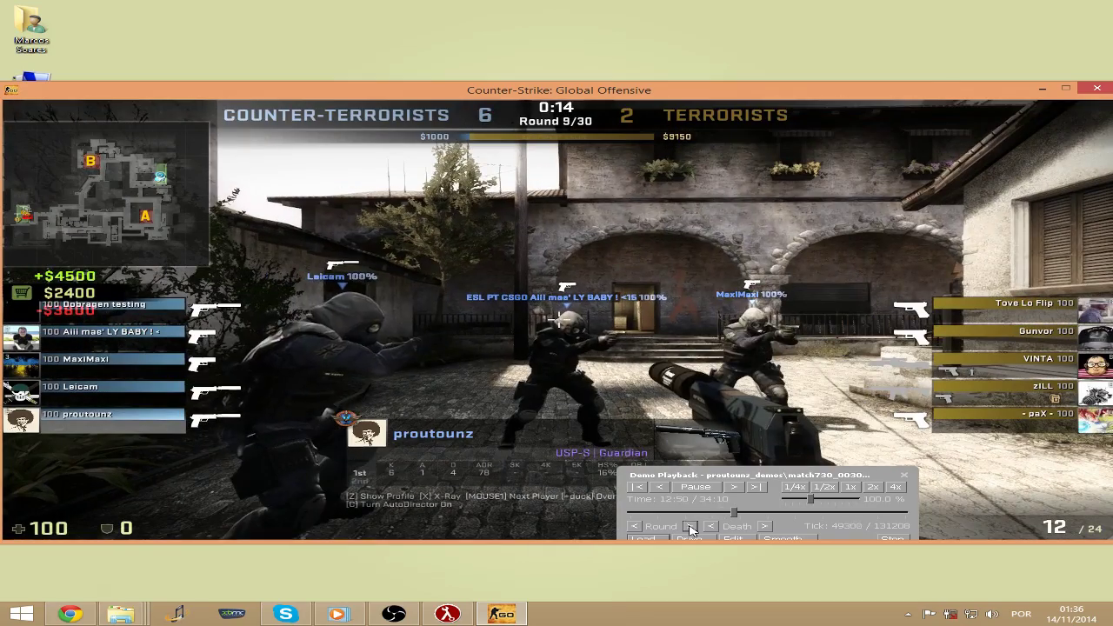
{"action": "left_click", "coordinate": [691, 527]}
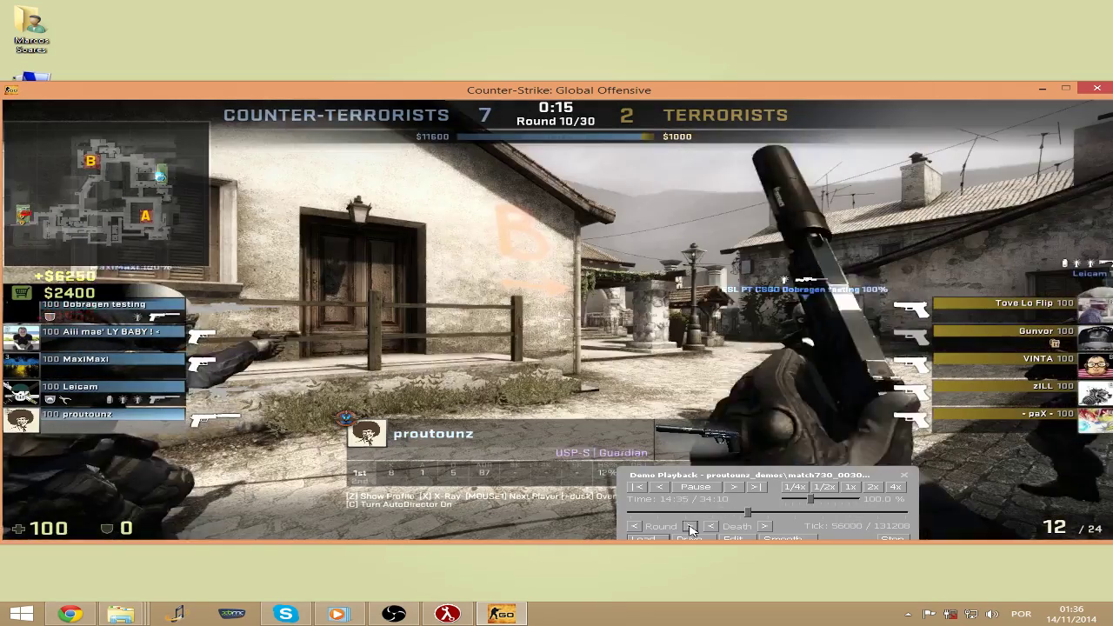
{"action": "left_click", "coordinate": [691, 527]}
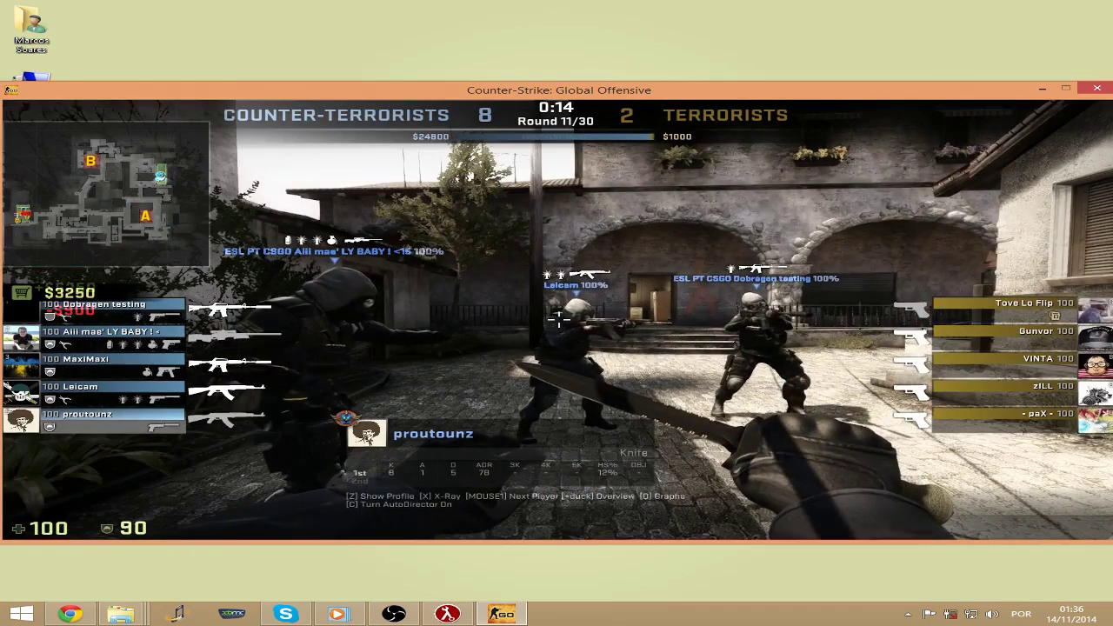
- Run the movie config with the console command exec movie and close the console
{"action": "key", "text": "grave"}
{"action": "type", "text": "exec movie"}
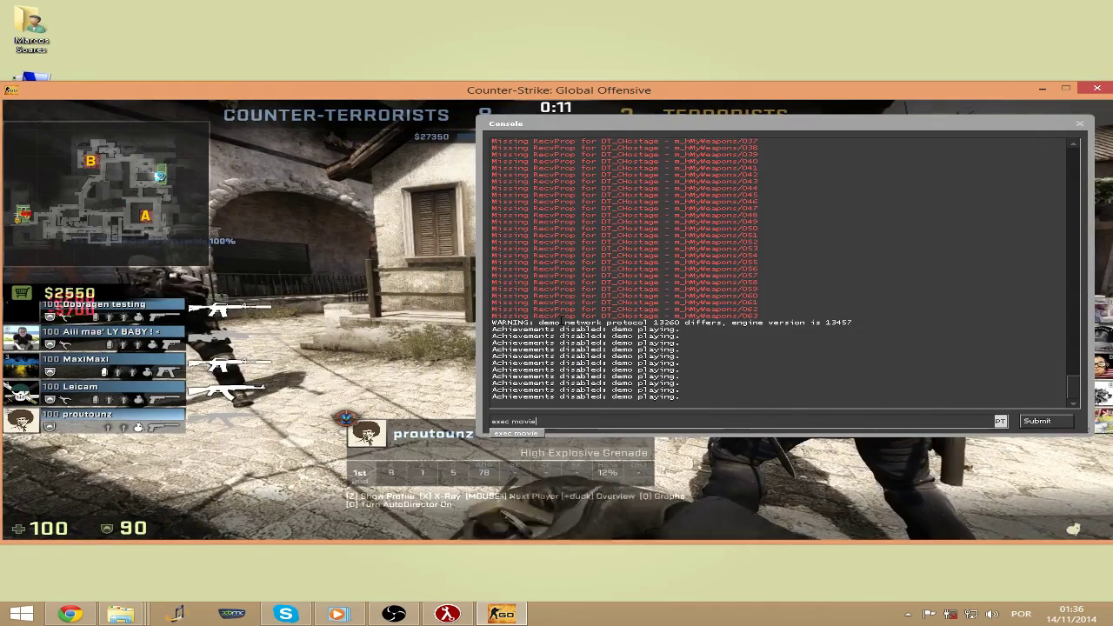
{"action": "key", "text": "Return"}
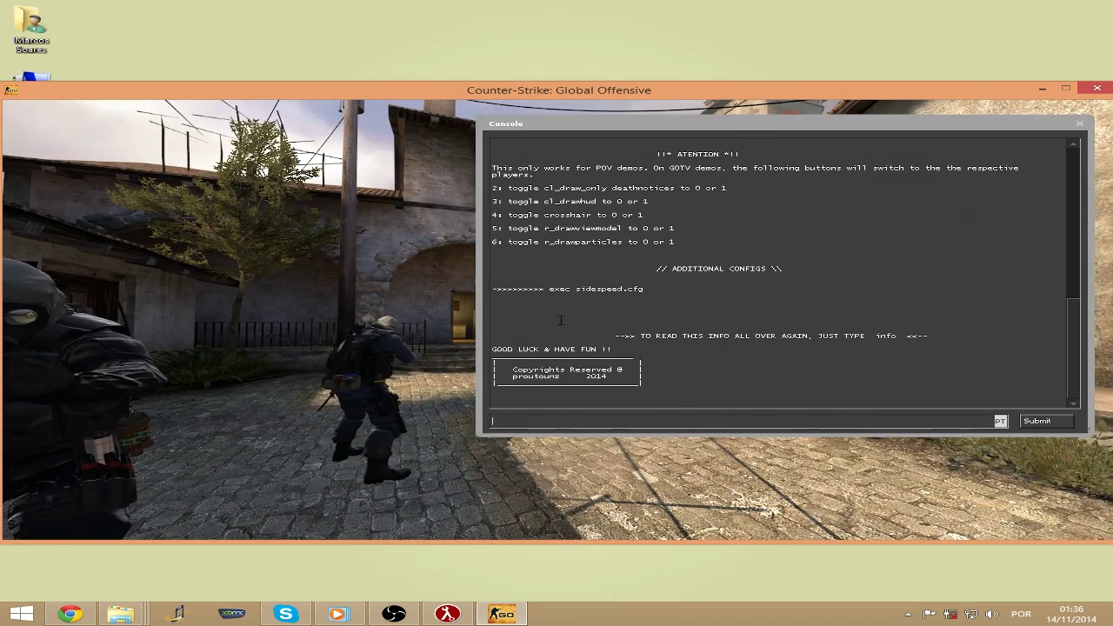
{"action": "key", "text": "grave"}
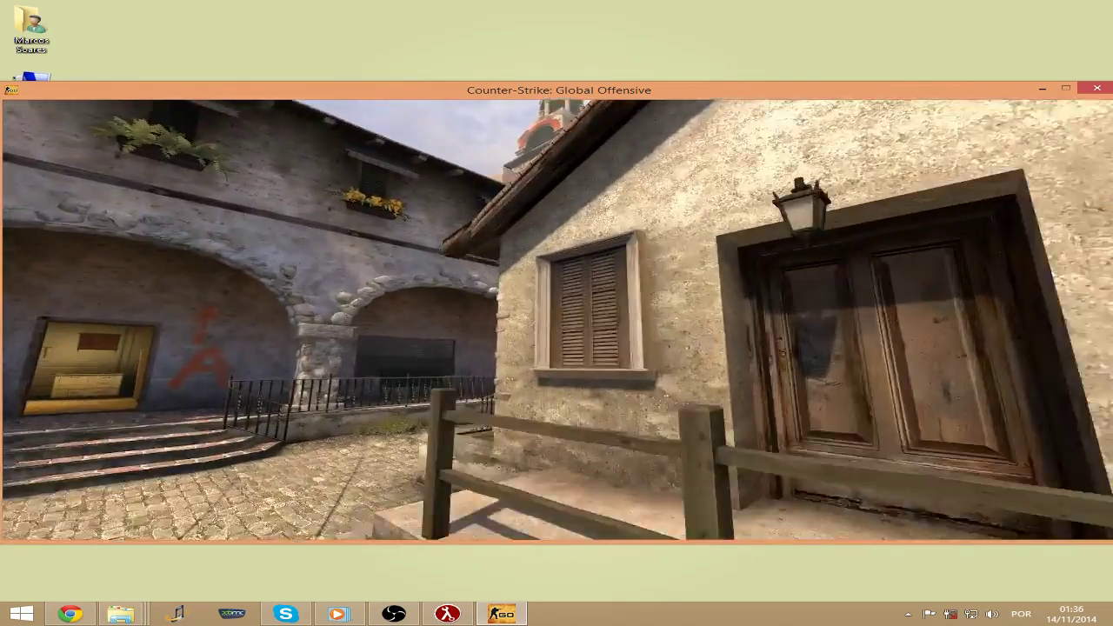
- Set host_framerate to 400 in the console and return to the demo view
{"action": "key", "text": "grave"}
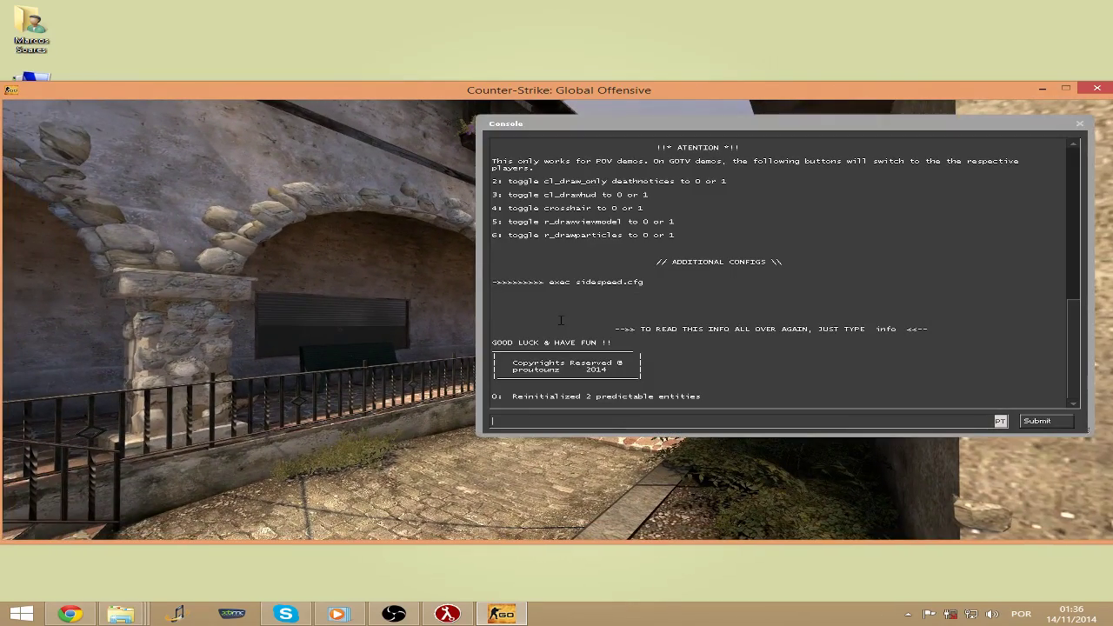
{"action": "type", "text": "host_framerate "}
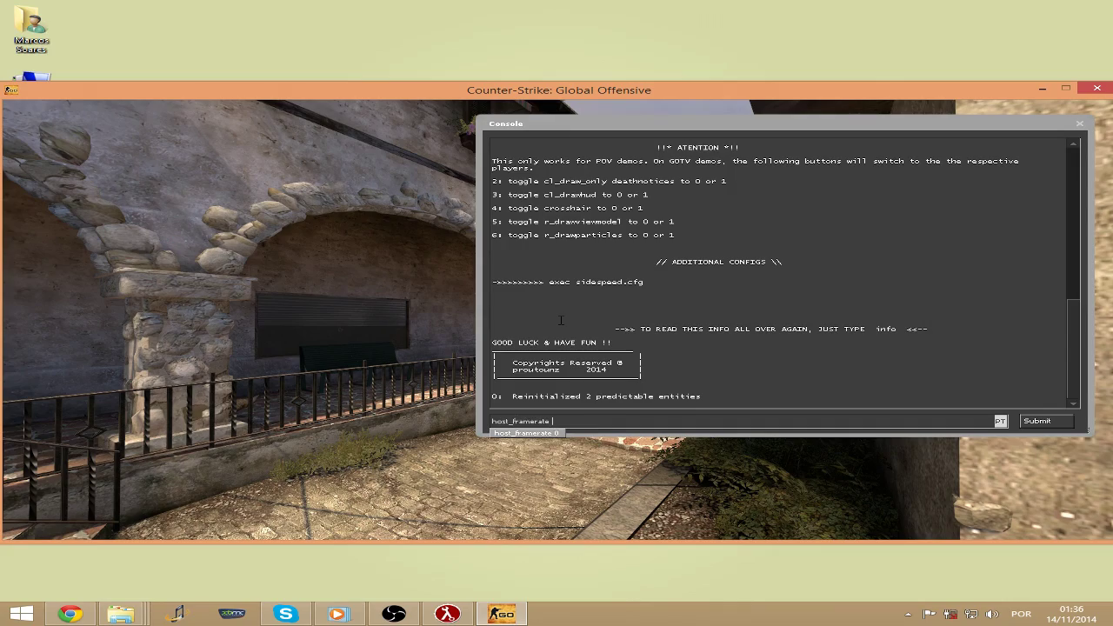
{"action": "type", "text": "400"}
{"action": "key", "text": "Return"}
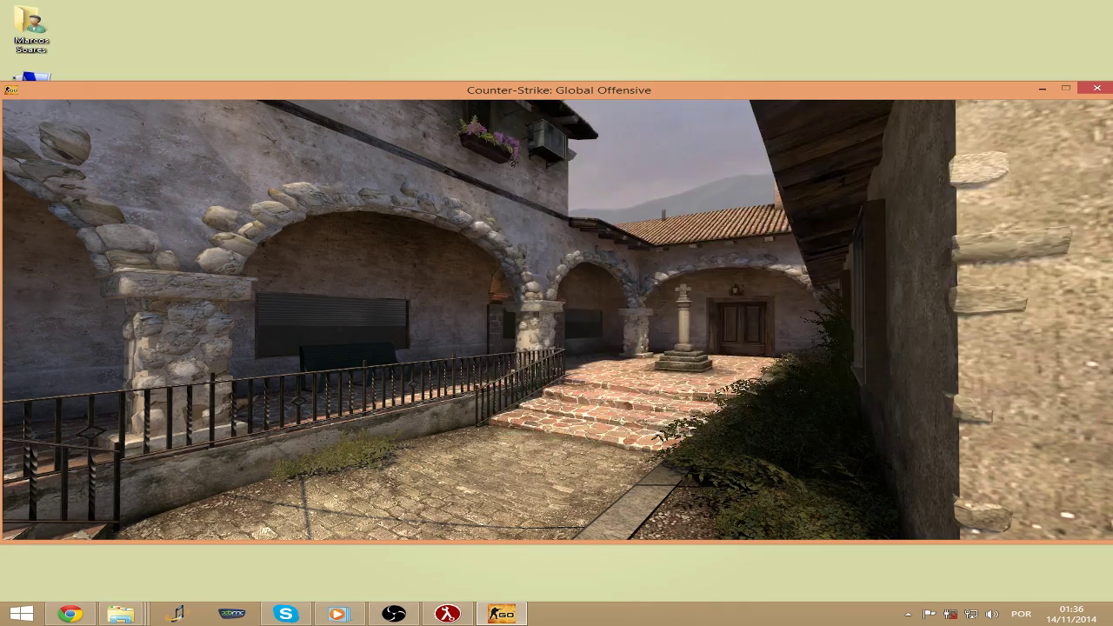
{"action": "key", "text": "grave"}
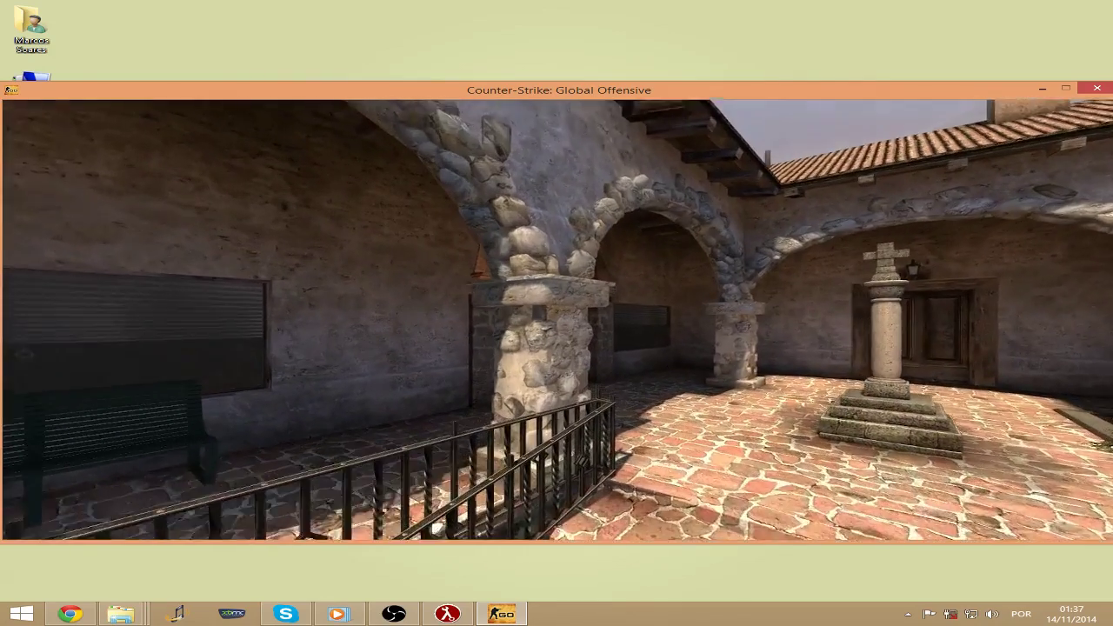
- Run mirv_campath in the console to list its options, highlight the description of the add option and close the console
{"action": "key", "text": "grave"}
{"action": "type", "text": "mirc"}
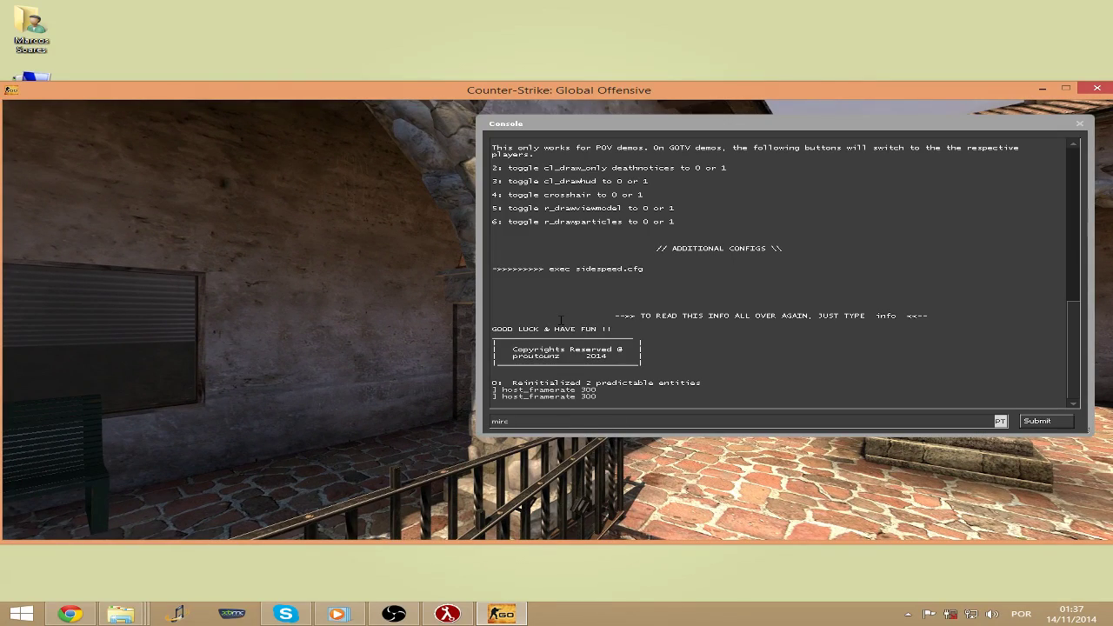
{"action": "key", "text": "BackSpace"}
{"action": "type", "text": "v_camexport"}
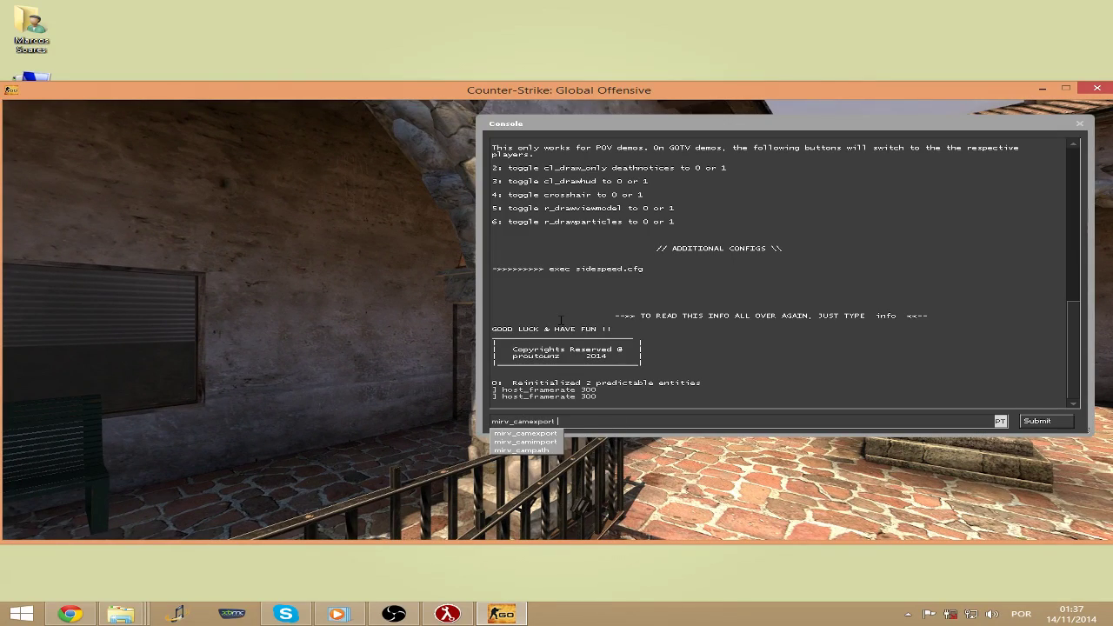
{"action": "key", "text": "Down"}
{"action": "key", "text": "Down"}
{"action": "key", "text": "Return"}
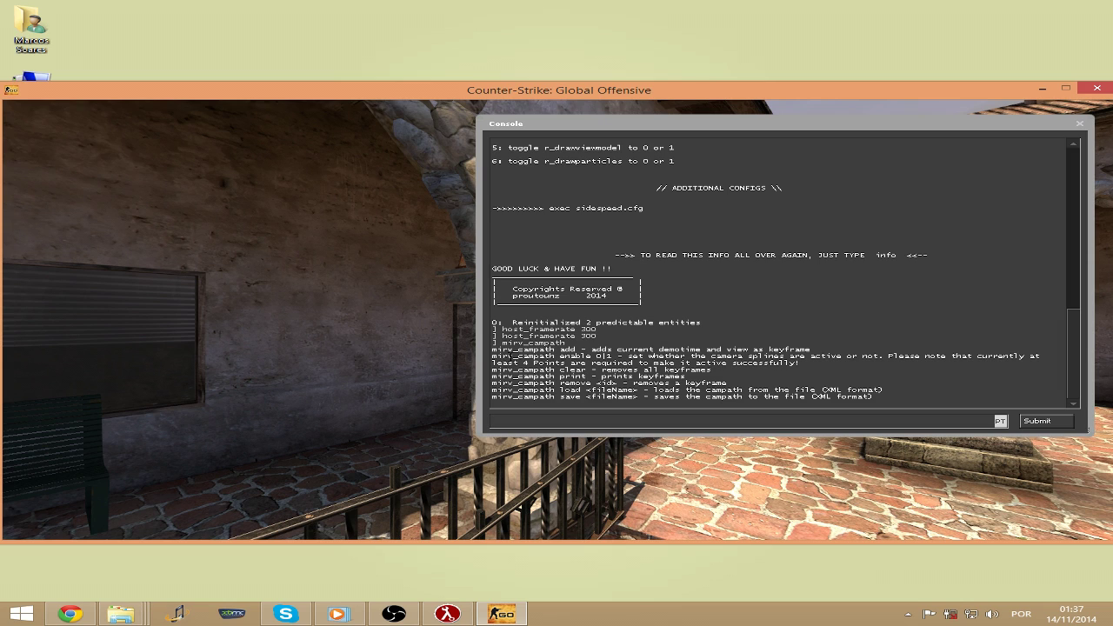
{"action": "left_click_drag", "start_coordinate": [496, 349], "coordinate": [842, 349]}
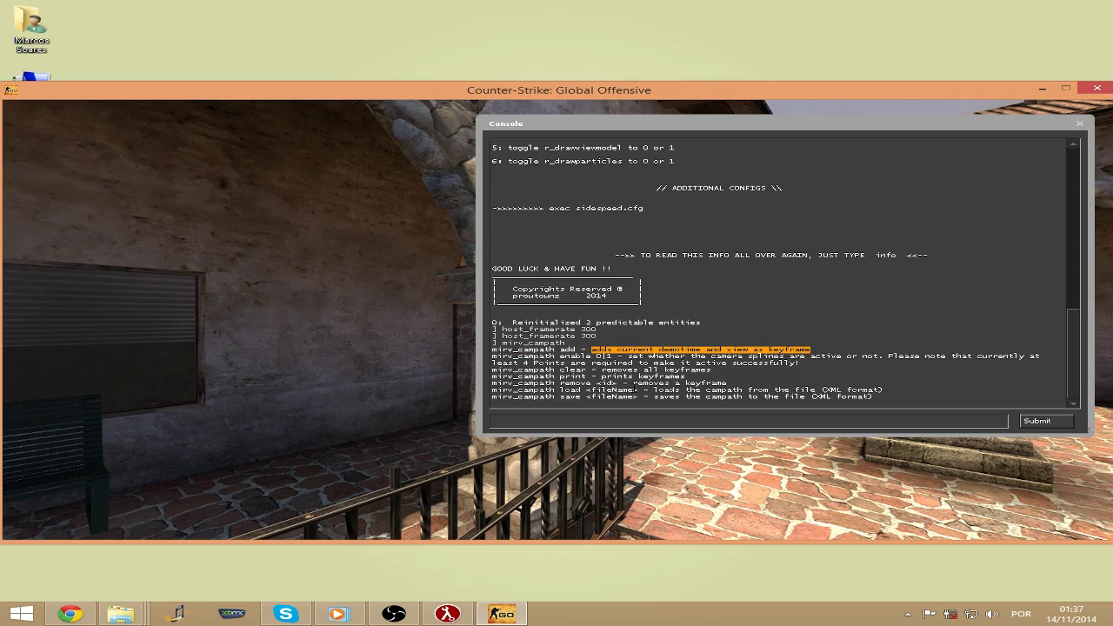
{"action": "key", "text": "Escape"}
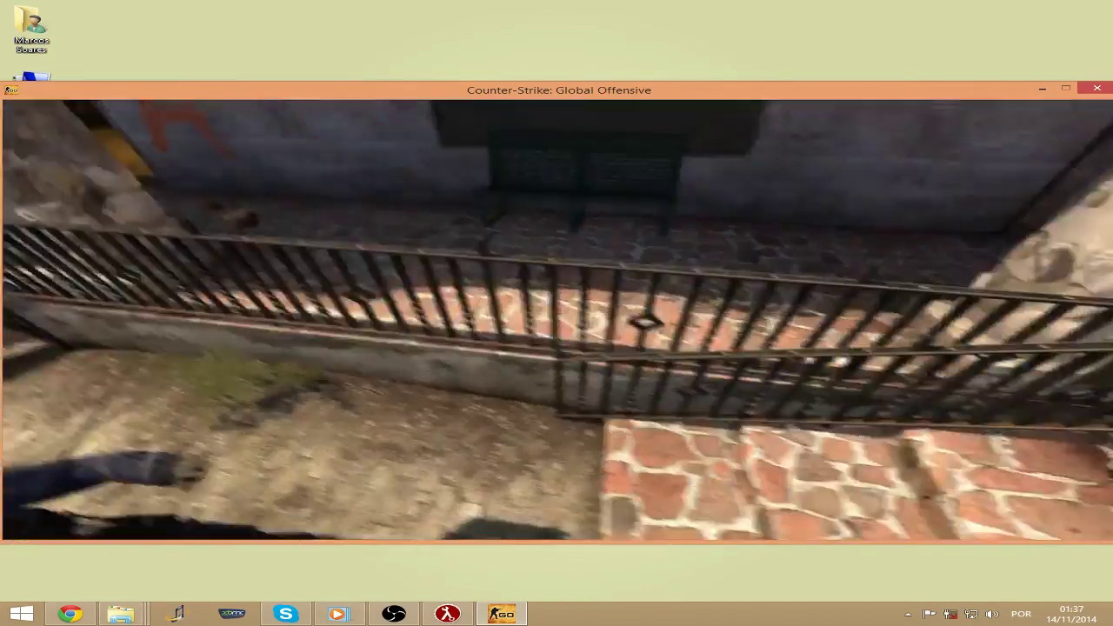
- Check which command is bound to pgup by running bind pgup in the console, and return to the demo view
{"action": "key", "text": "grave"}
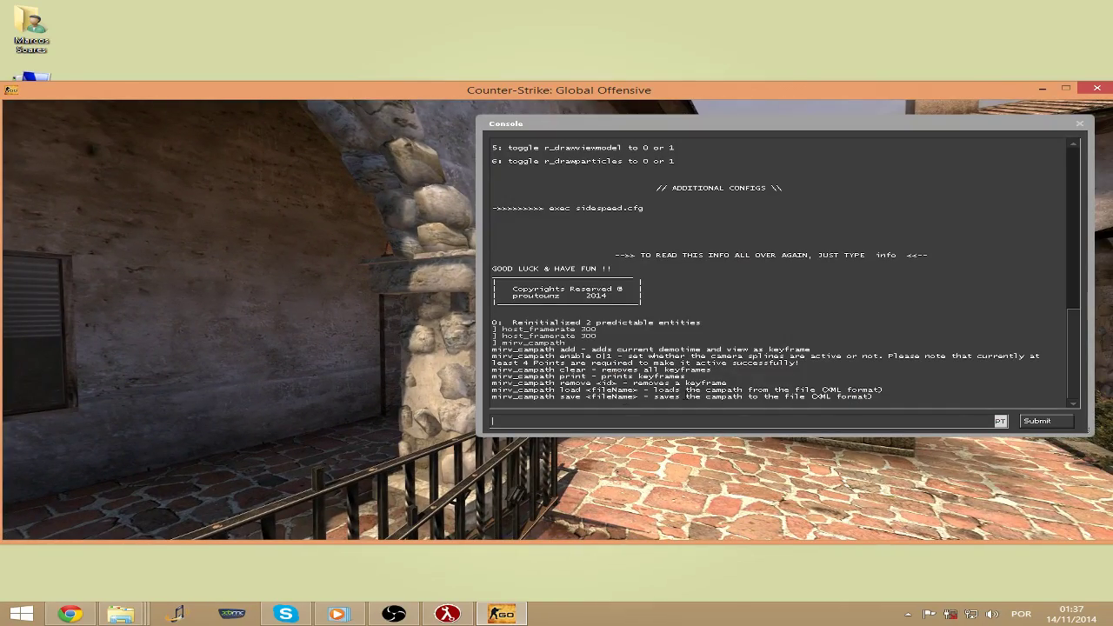
{"action": "type", "text": "bin"}
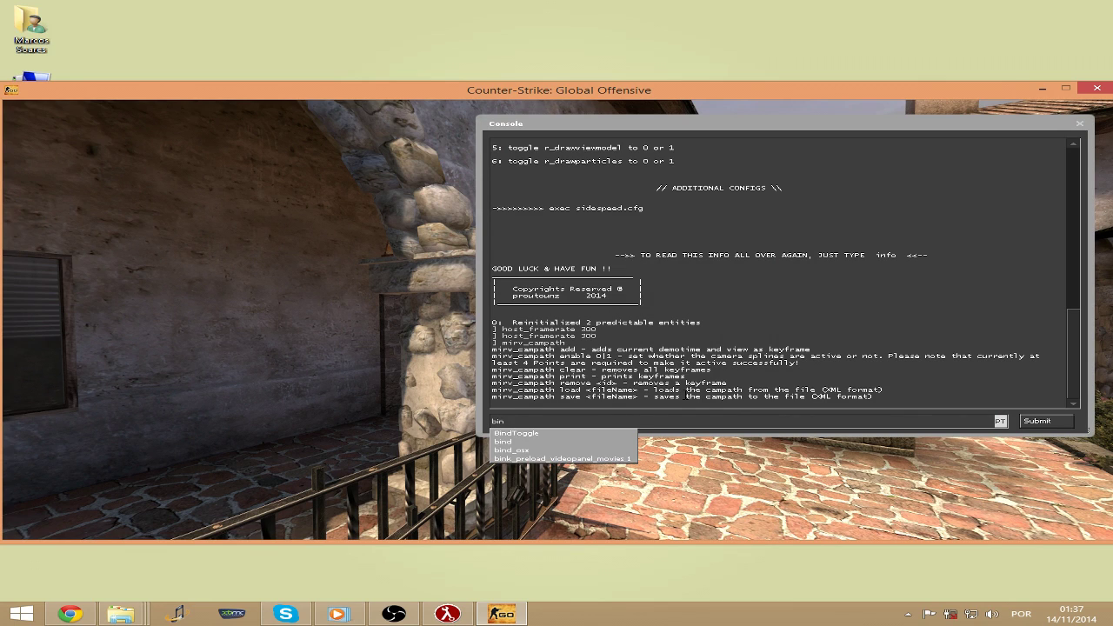
{"action": "type", "text": "d"}
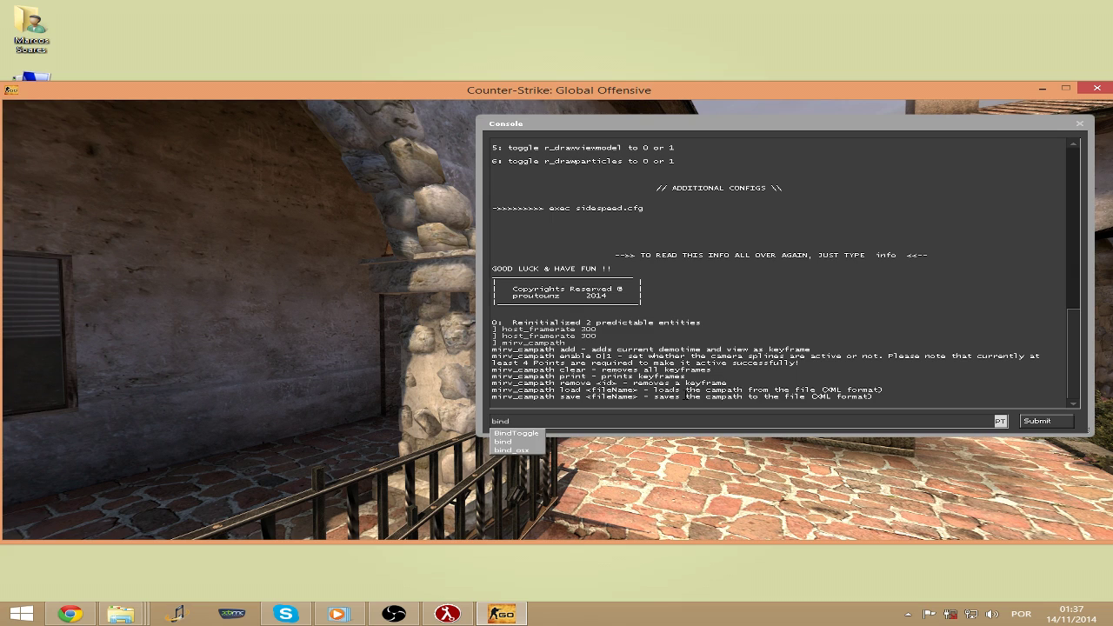
{"action": "type", "text": " pgup"}
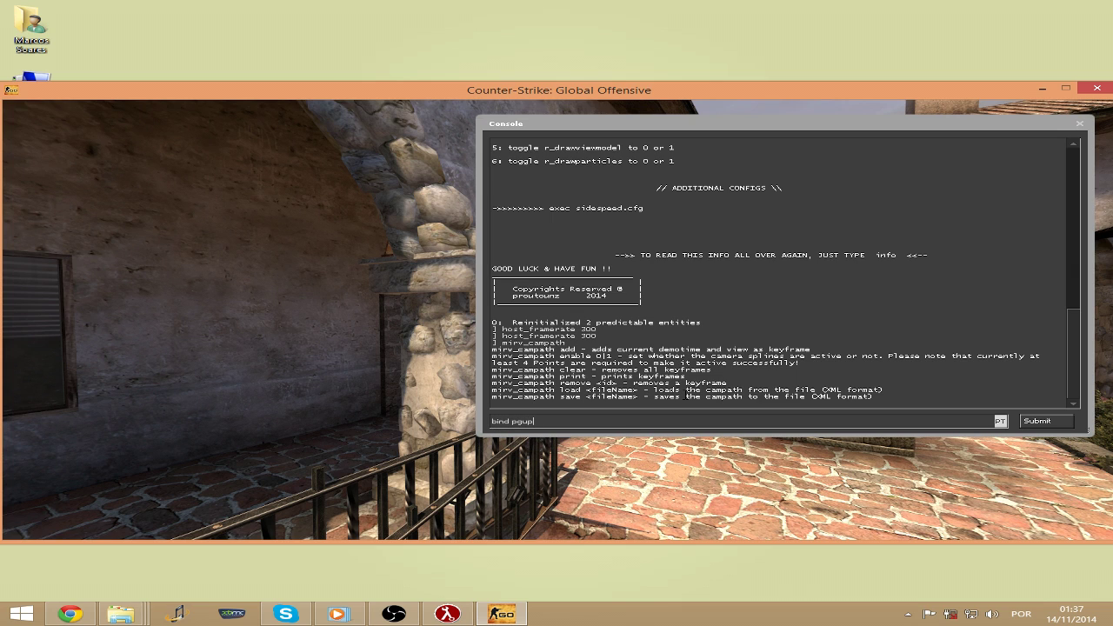
{"action": "key", "text": "Return"}
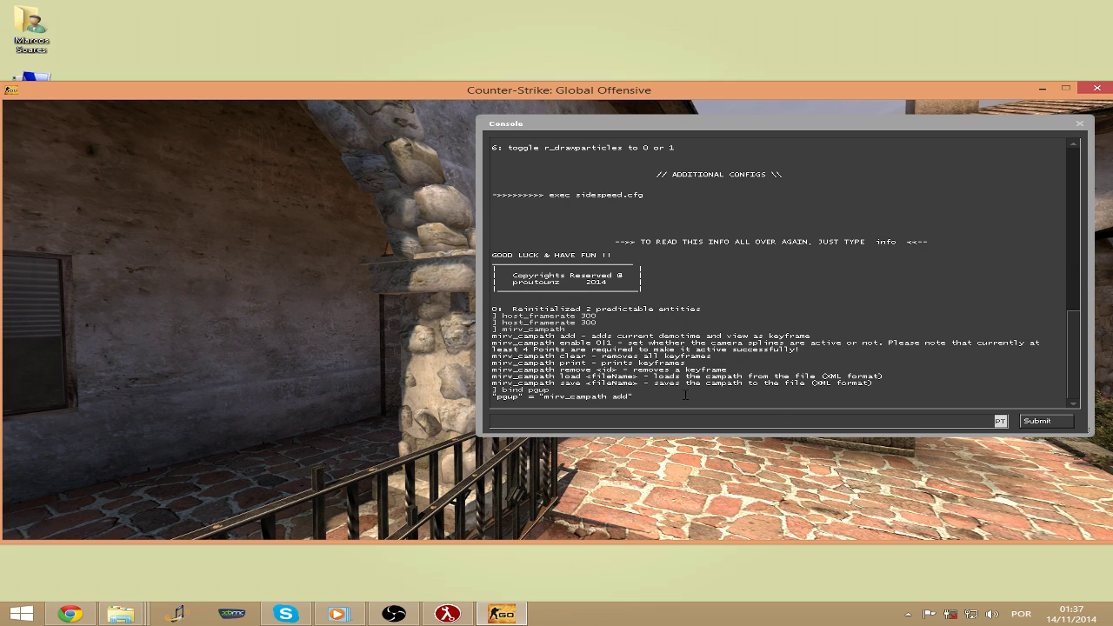
{"action": "key", "text": "grave"}
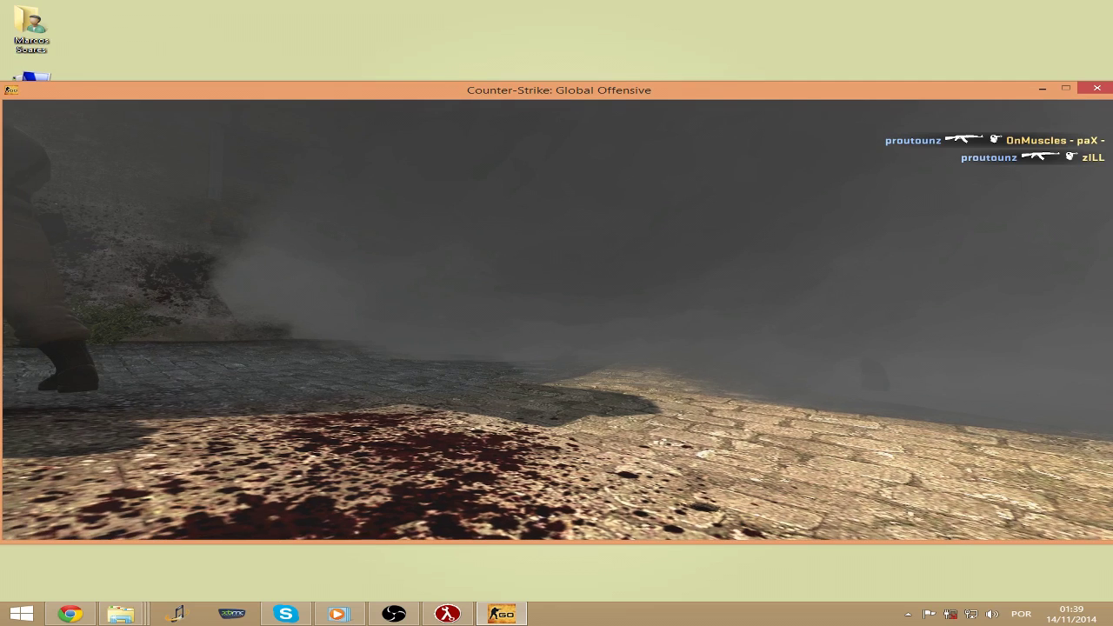
- Save the camera path with the console command mirv_campath save campath
{"action": "key", "text": "grave"}
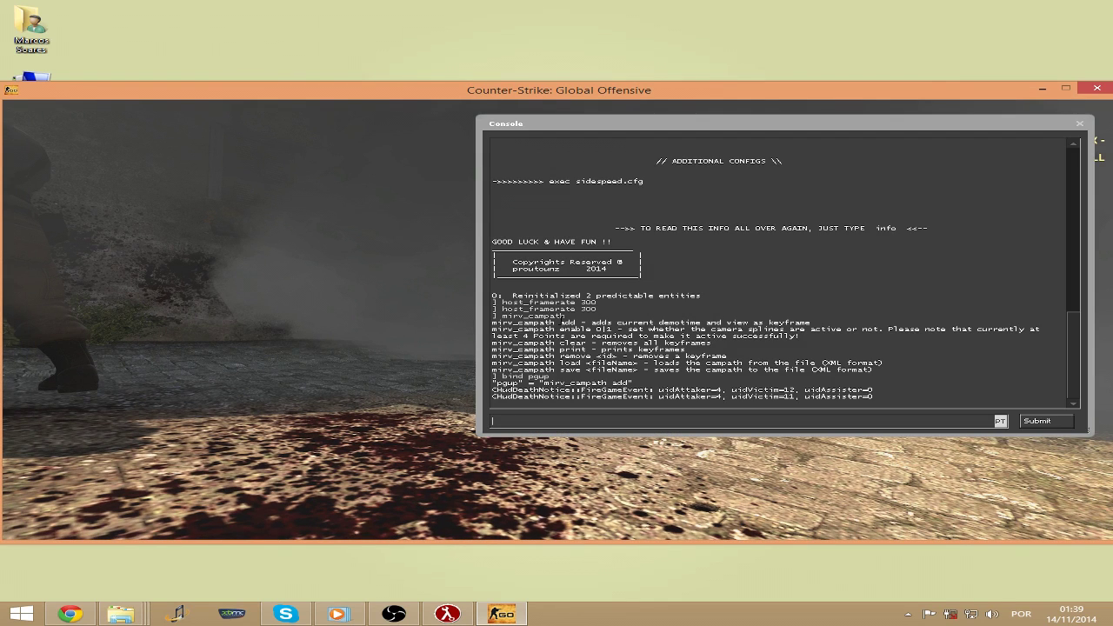
{"action": "type", "text": "mirv_campath"}
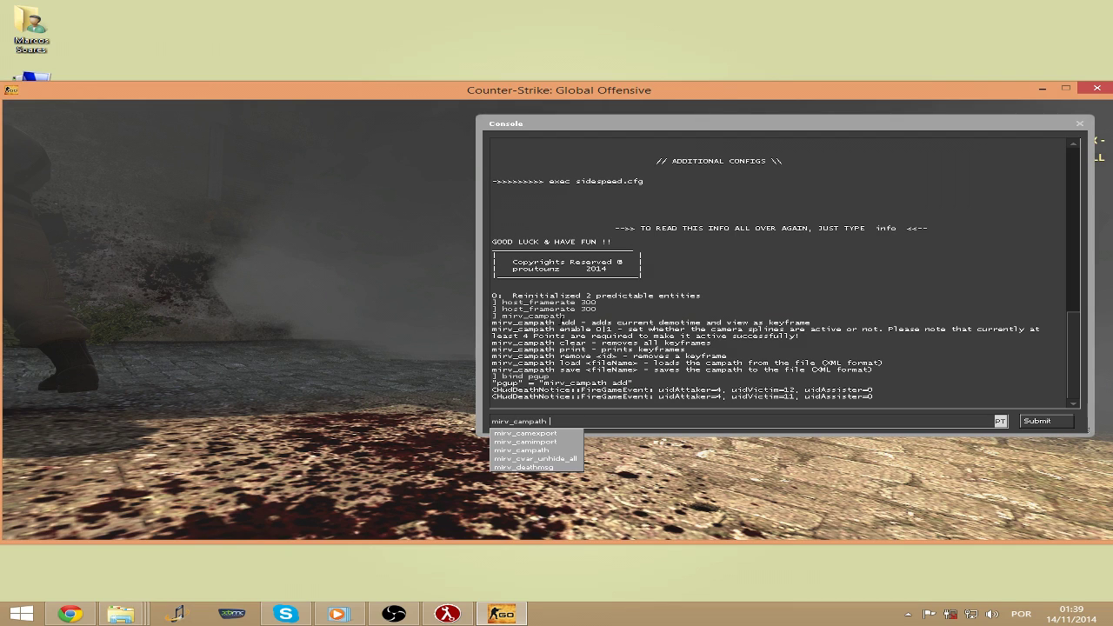
{"action": "type", "text": " save campath"}
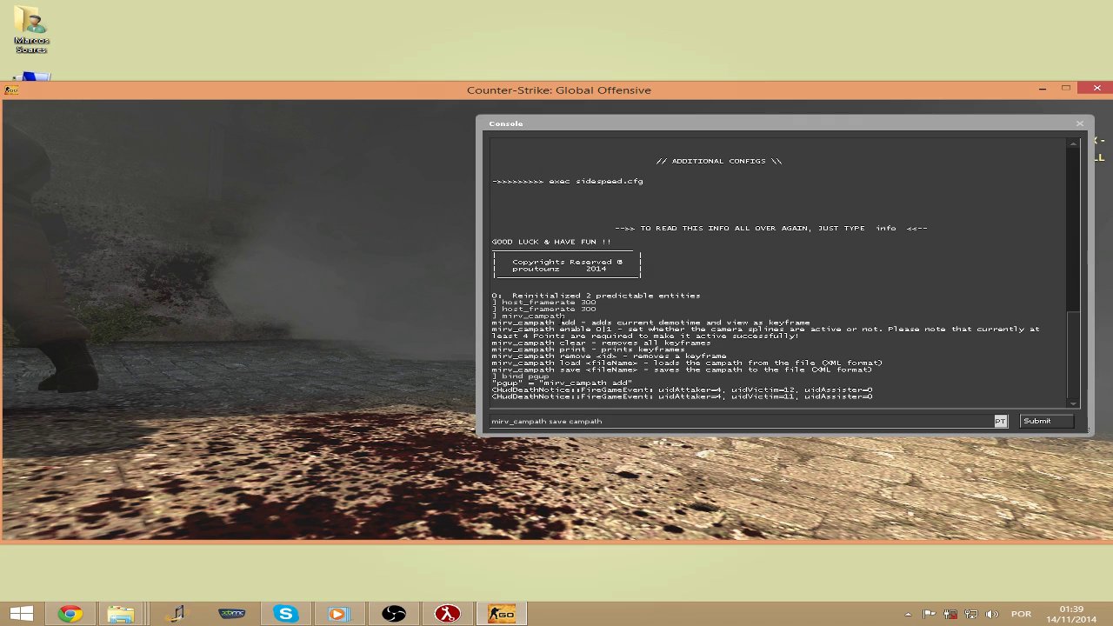
{"action": "key", "text": "Return"}
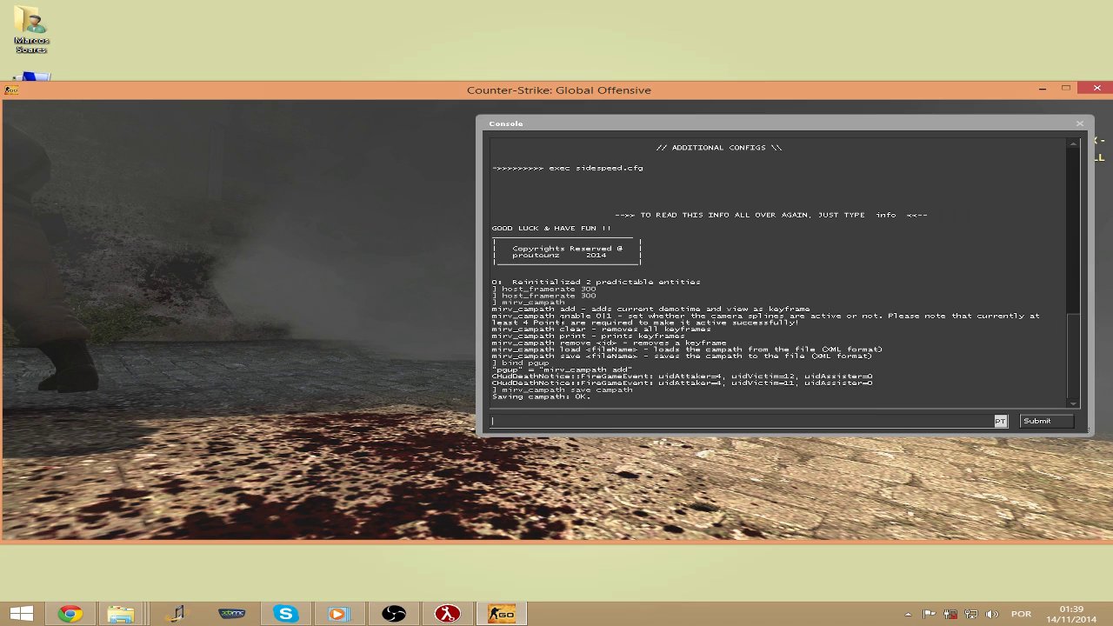
- Close the console, show the demo playback controls and skip the demo back one round marker
{"action": "key", "text": "grave"}
{"action": "key", "text": "shift+F2"}
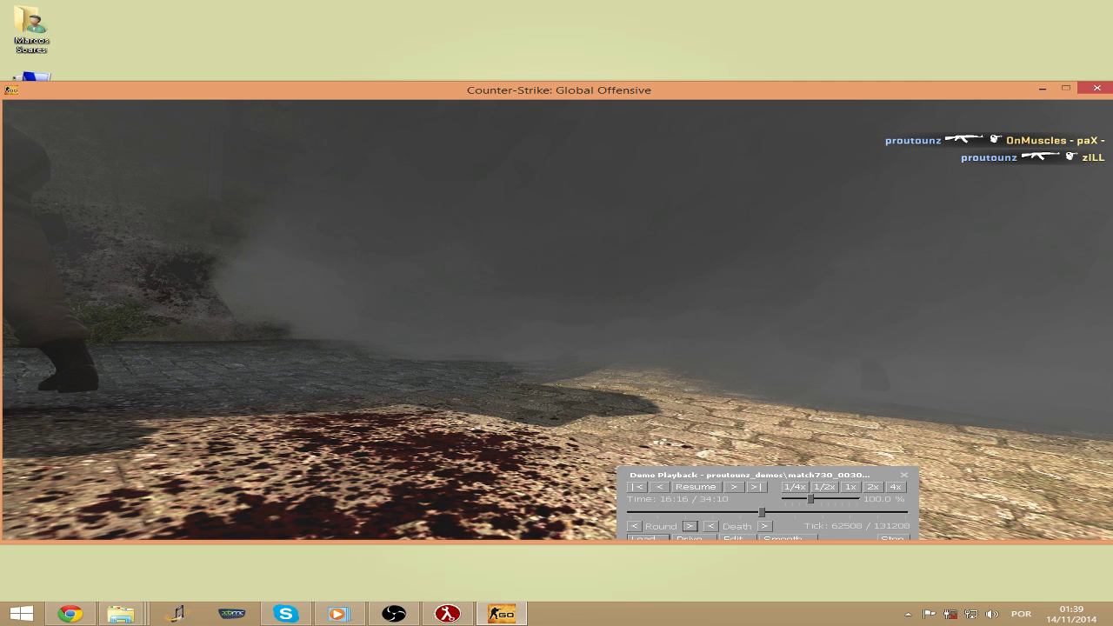
{"action": "left_click", "coordinate": [638, 528]}
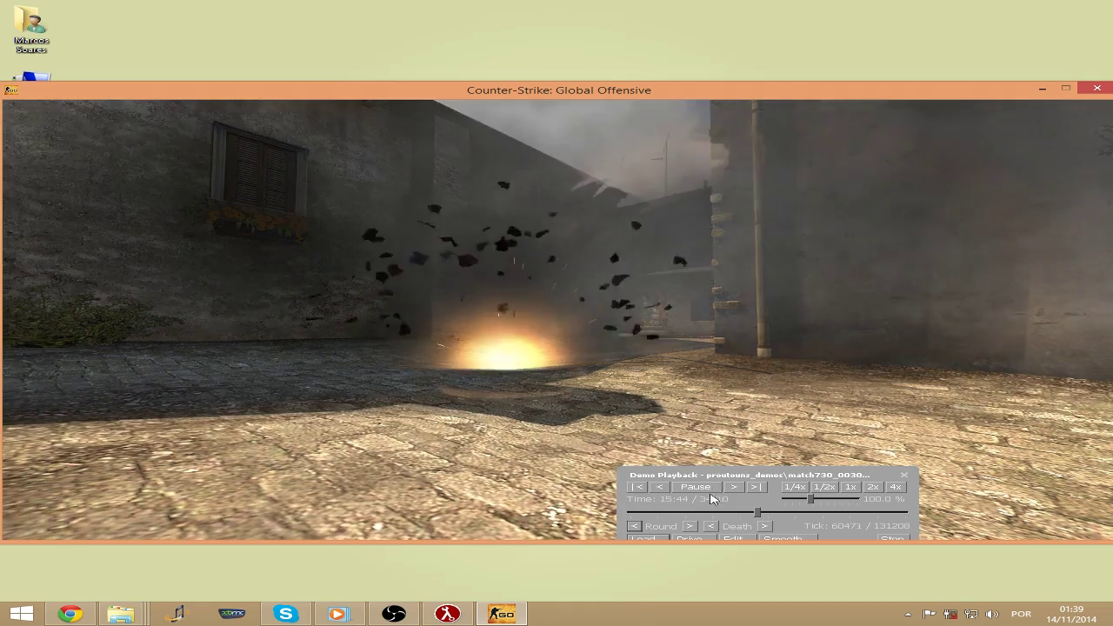
- Load the saved camera path with the console command mirv_campath load campath
{"action": "key", "text": "grave"}
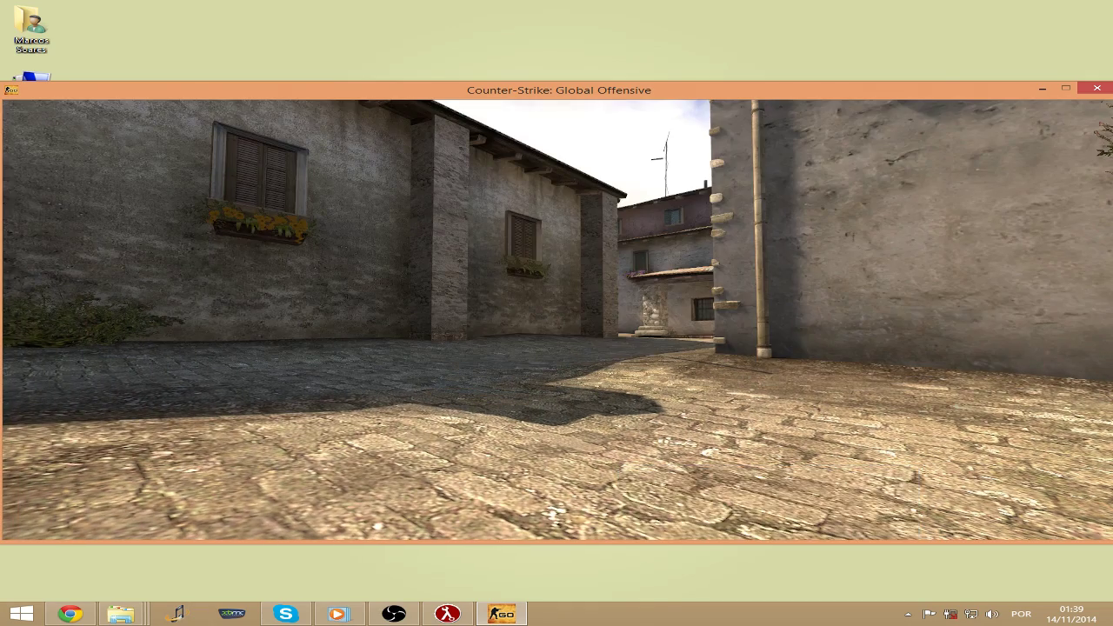
{"action": "type", "text": "mir"}
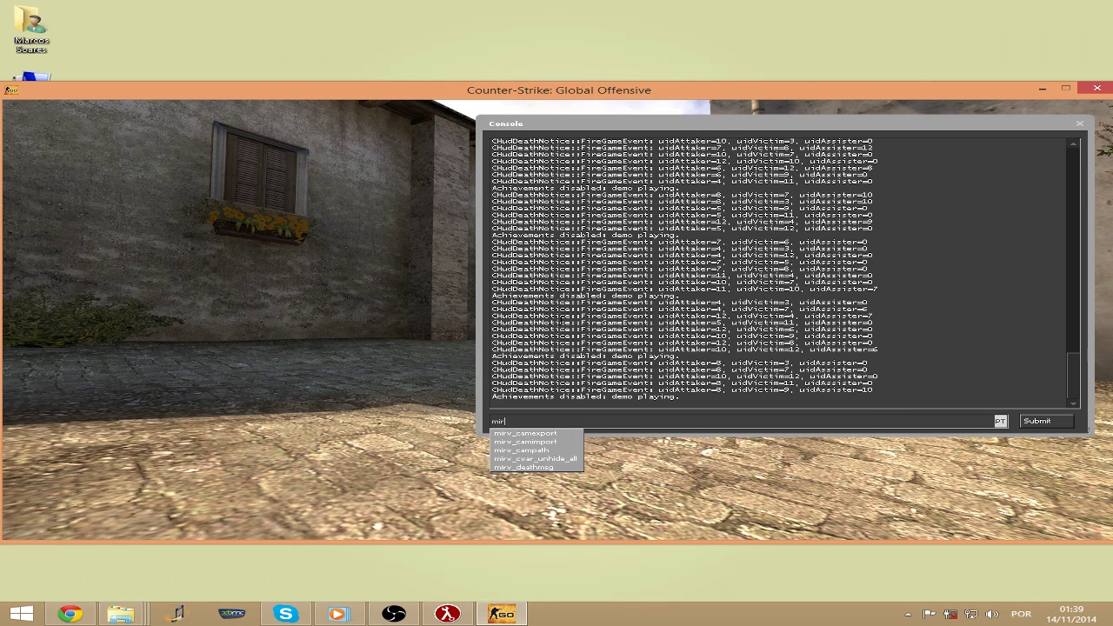
{"action": "type", "text": "v_campath"}
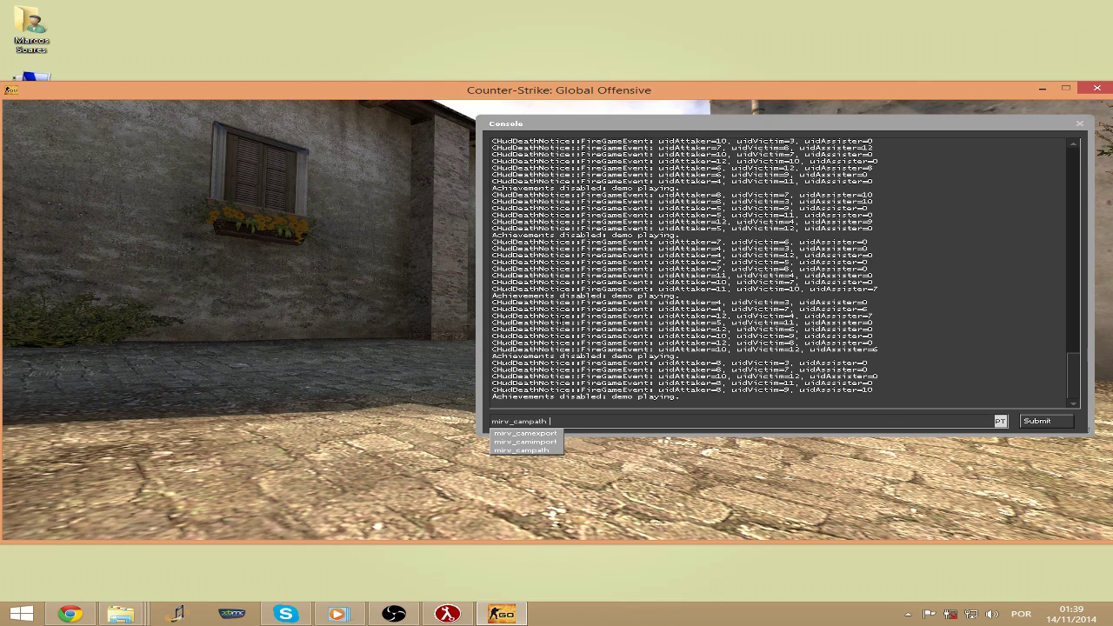
{"action": "type", "text": " load campath"}
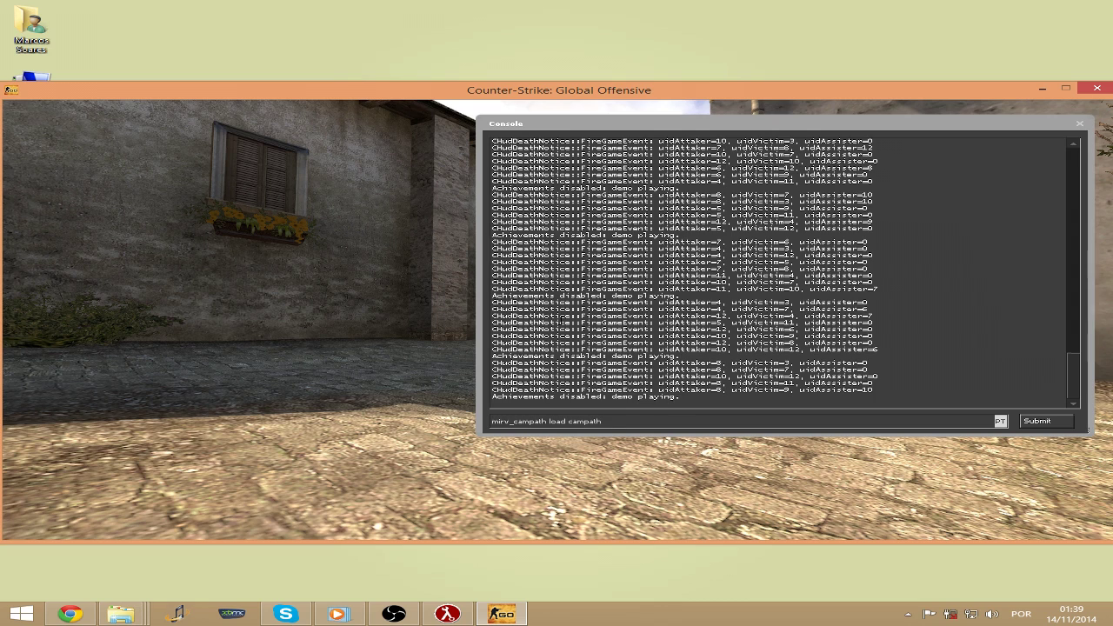
{"action": "key", "text": "Return"}
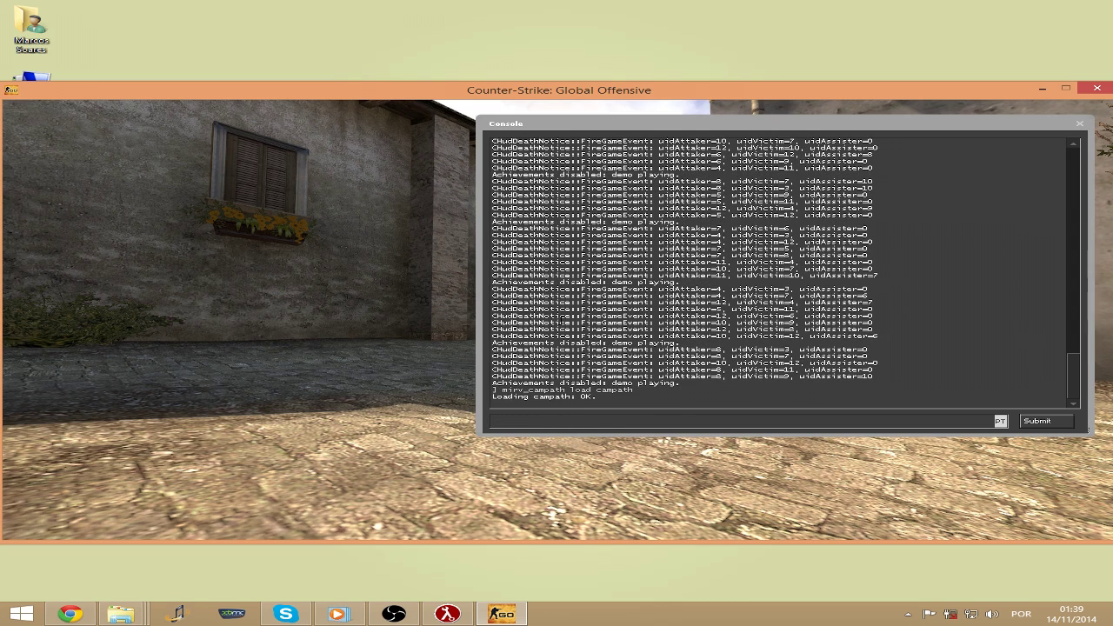
- Activate the camera path with the console command mirv_campath enable 1 and close the console
{"action": "type", "text": "mirv_ca"}
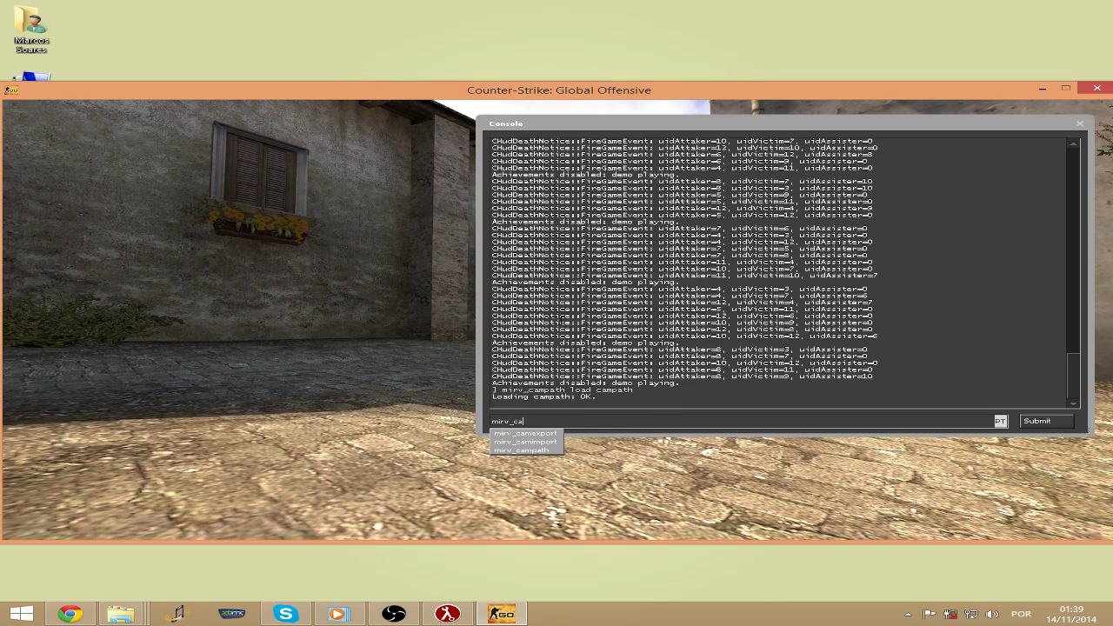
{"action": "type", "text": "mpath en"}
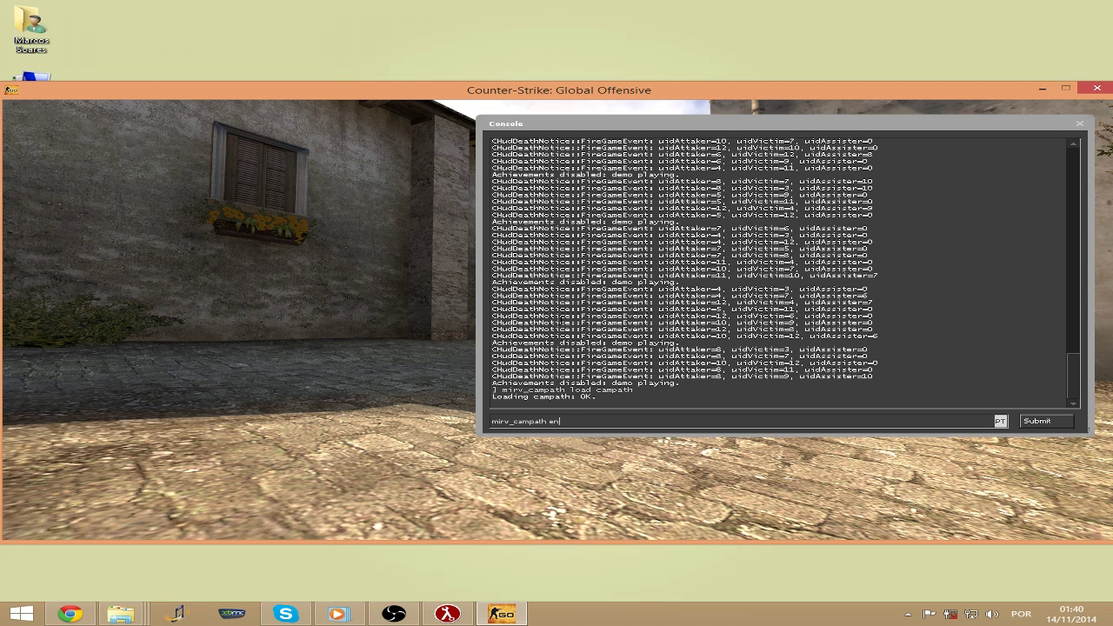
{"action": "type", "text": "able 1"}
{"action": "key", "text": "Return"}
{"action": "key", "text": "Escape"}
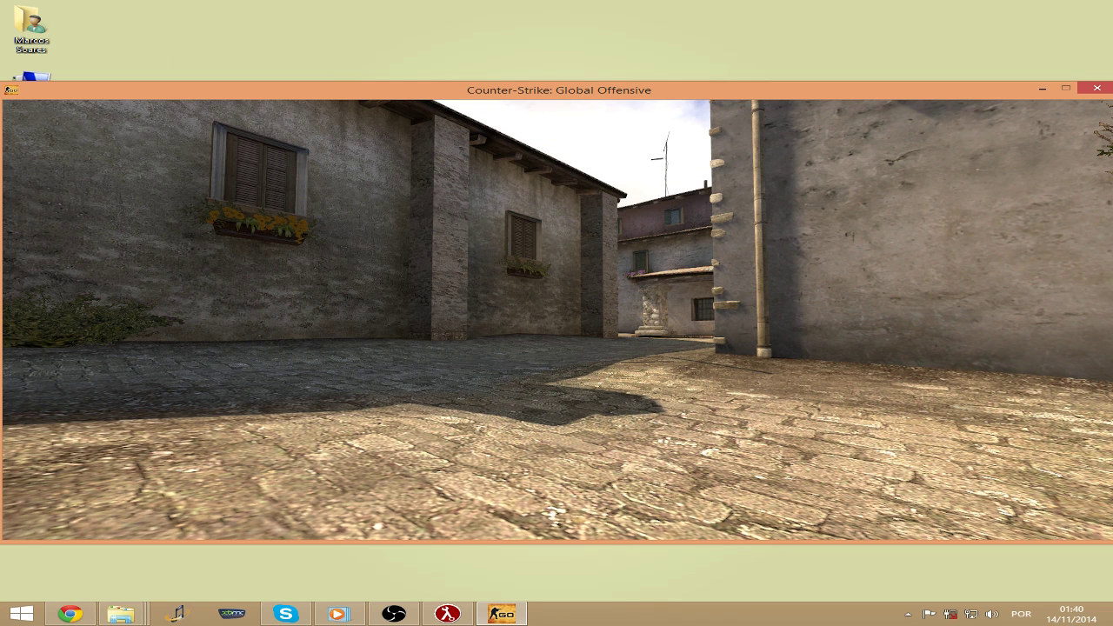
- Set host_framerate to 30 in the console and return to the demo view with the playback controls hidden
{"action": "key", "text": "shift+F2"}
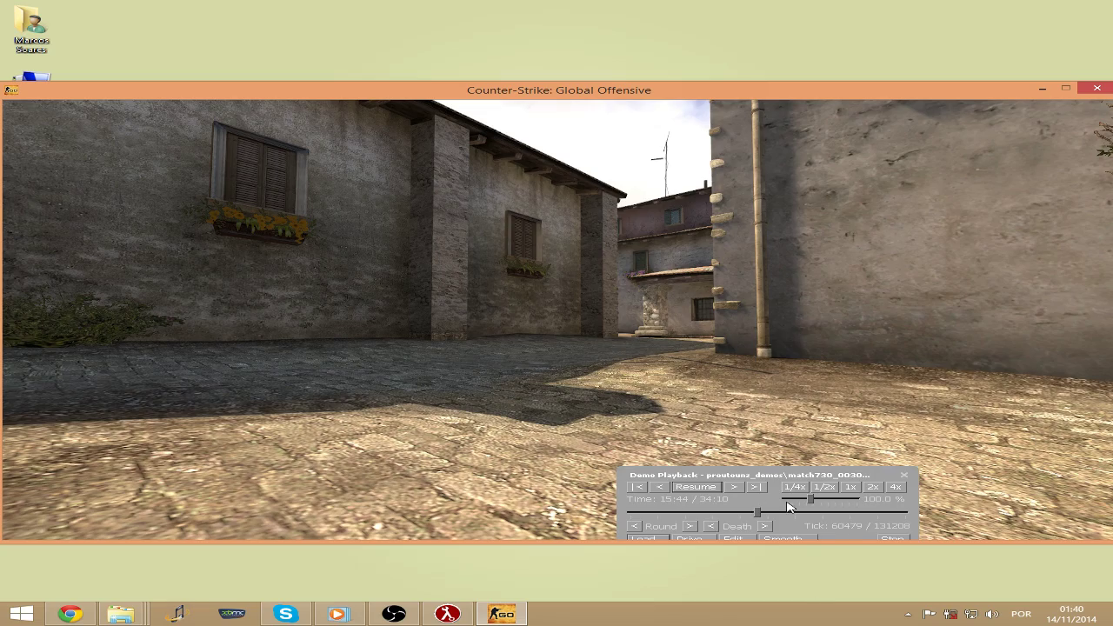
{"action": "key", "text": "shift+F2"}
{"action": "key", "text": "grave"}
{"action": "type", "text": "host_framerate 30"}
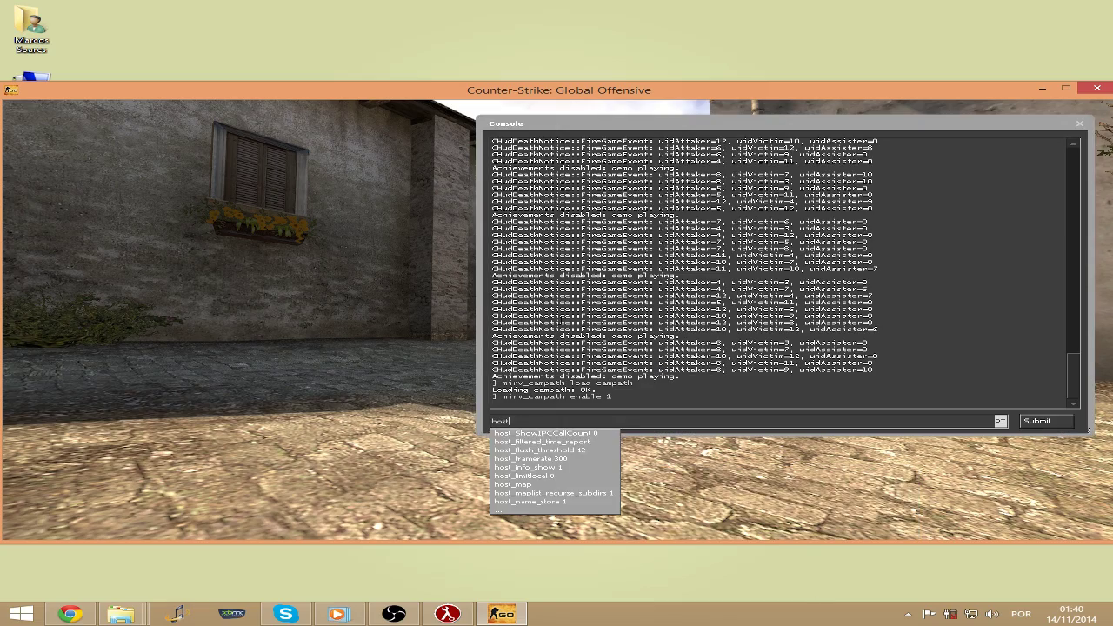
{"action": "key", "text": "Return"}
{"action": "key", "text": "Escape"}
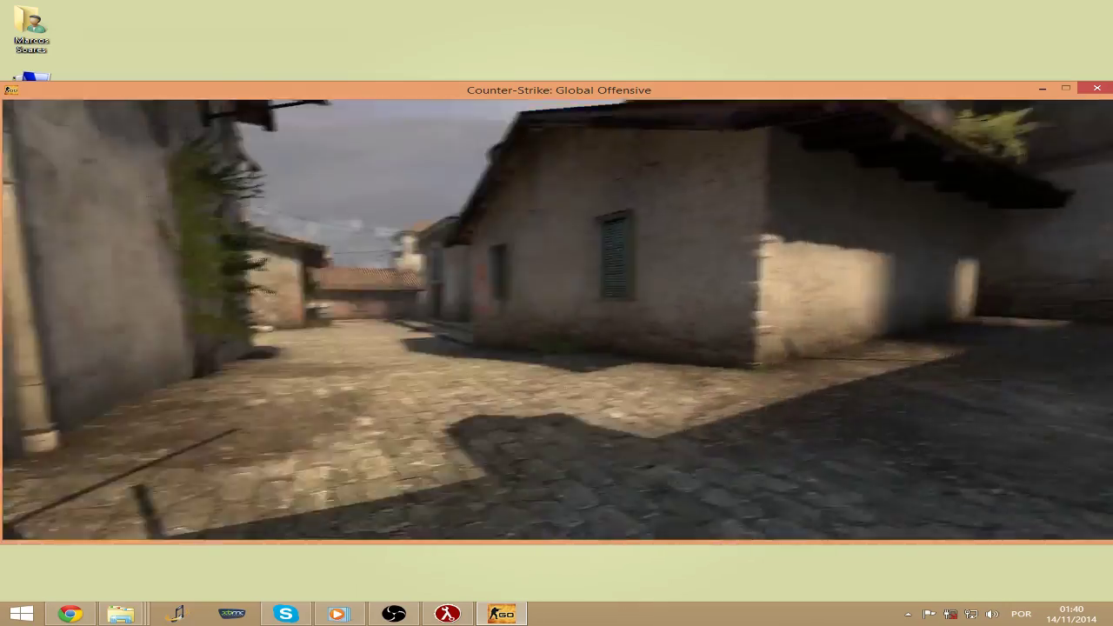